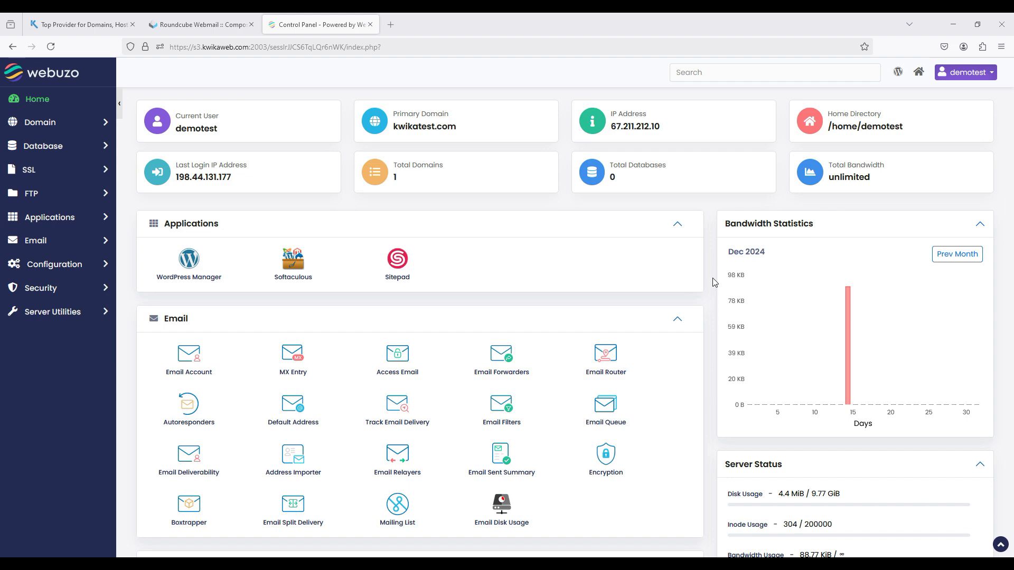
# Open the DNS zone settings and check which domains are available for viewing zone file records.
pyautogui.scroll(-5, 713, 282)
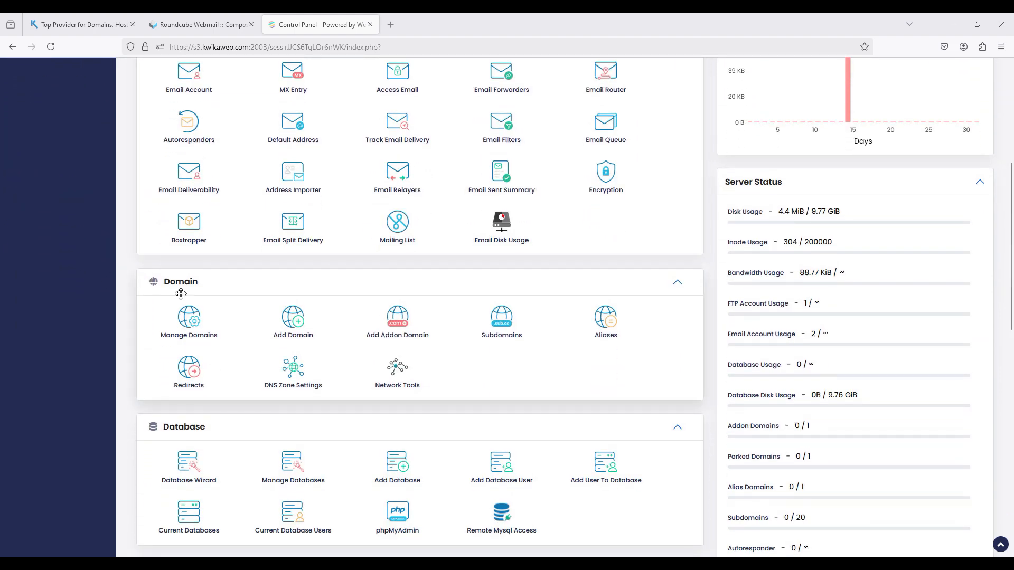
pyautogui.click(295, 369)
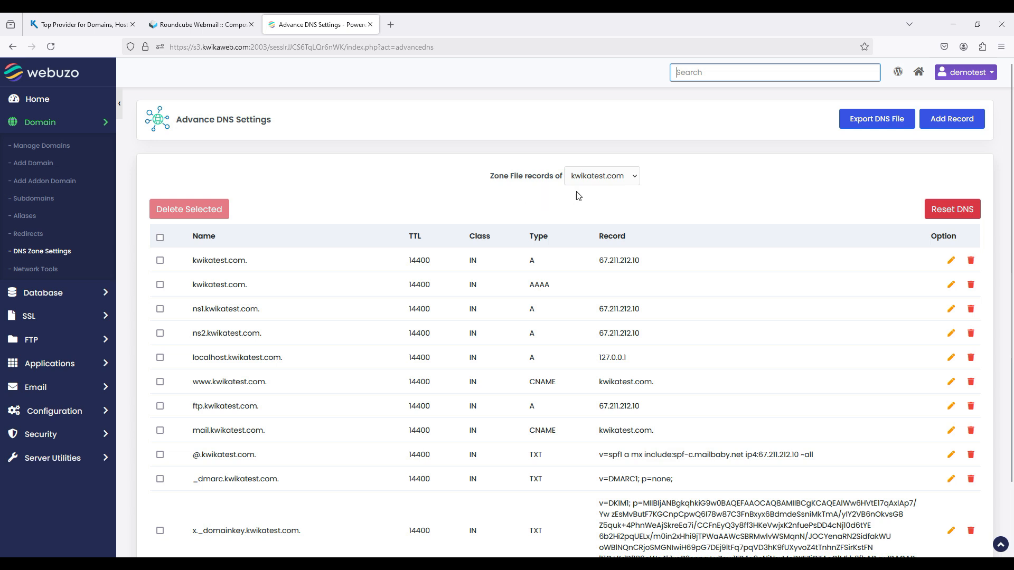
pyautogui.click(592, 180)
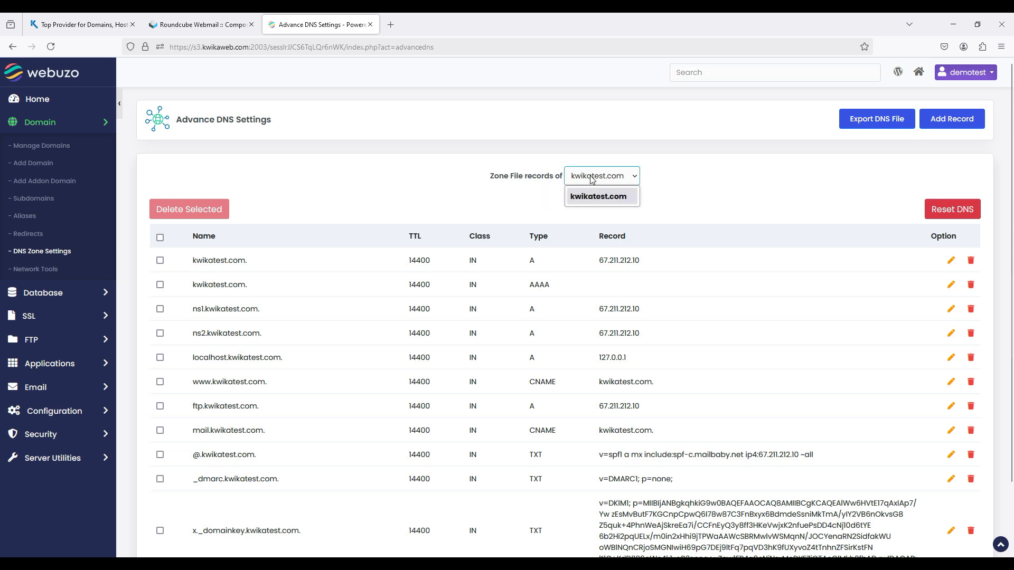
pyautogui.click(585, 181)
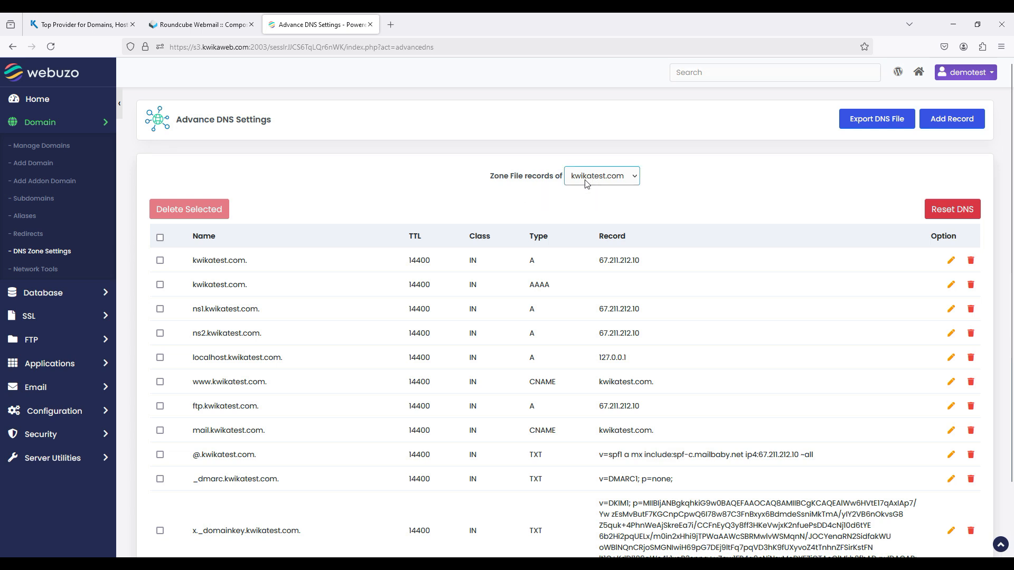
pyautogui.click(585, 182)
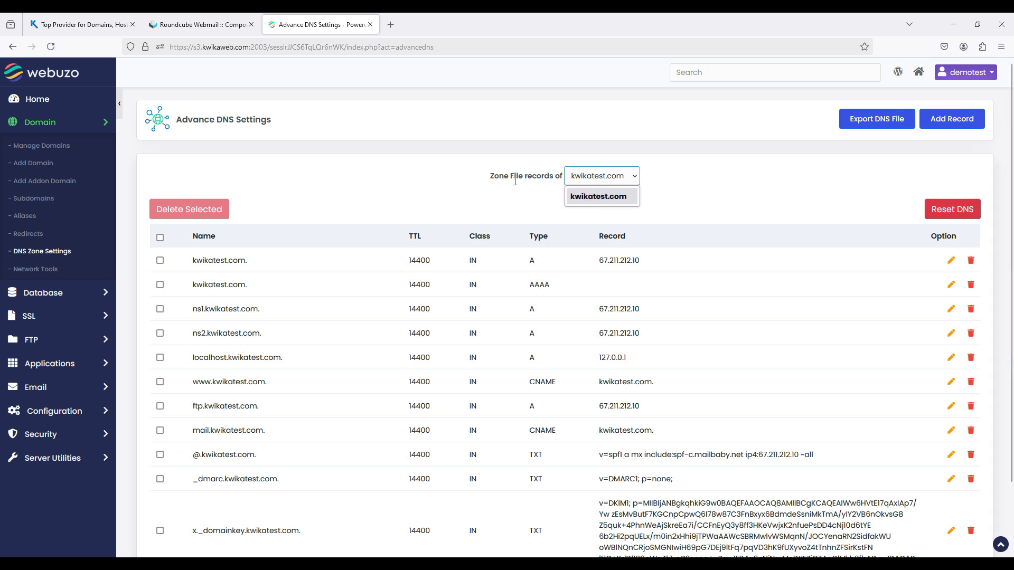
pyautogui.click(627, 174)
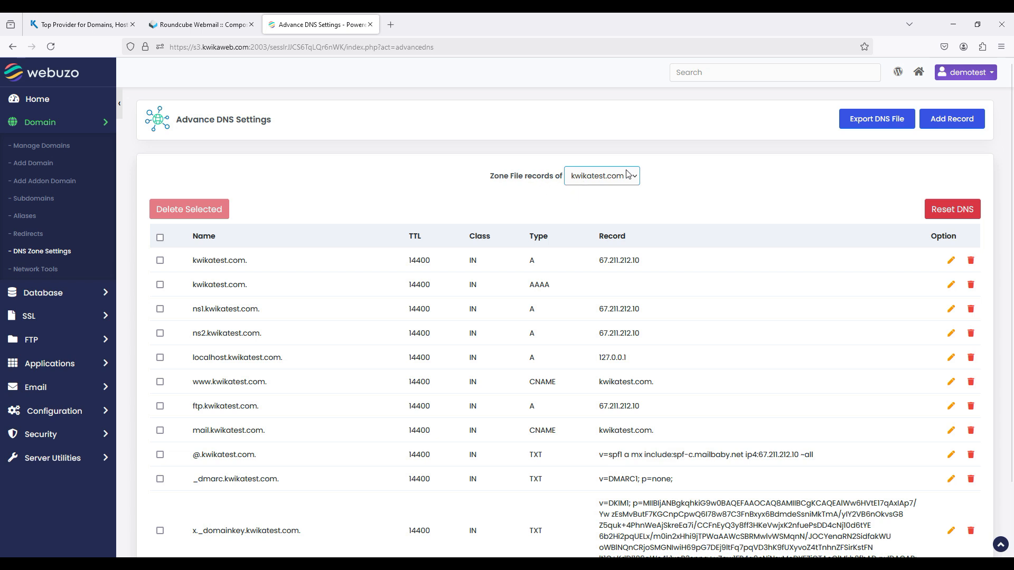
pyautogui.click(628, 174)
pyautogui.click(627, 174)
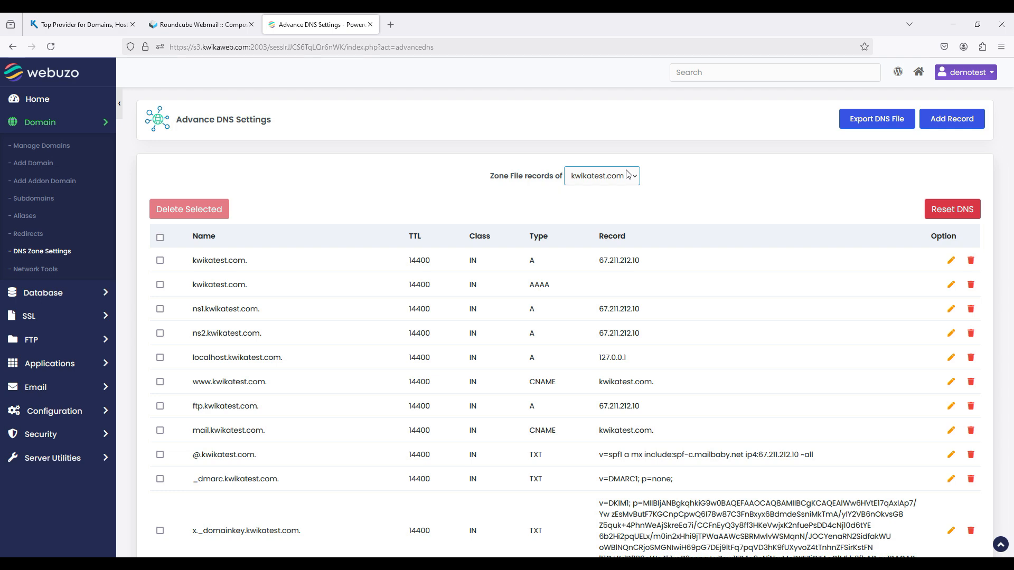
pyautogui.click(783, 193)
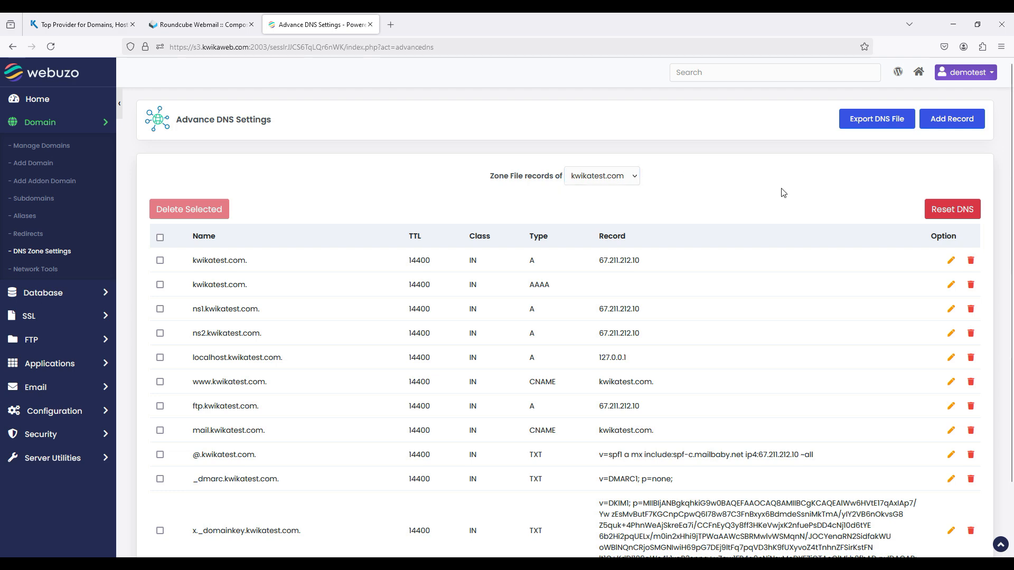
# Open the form for adding a DNS record to kwikatest.com and view the available record types.
pyautogui.click(944, 123)
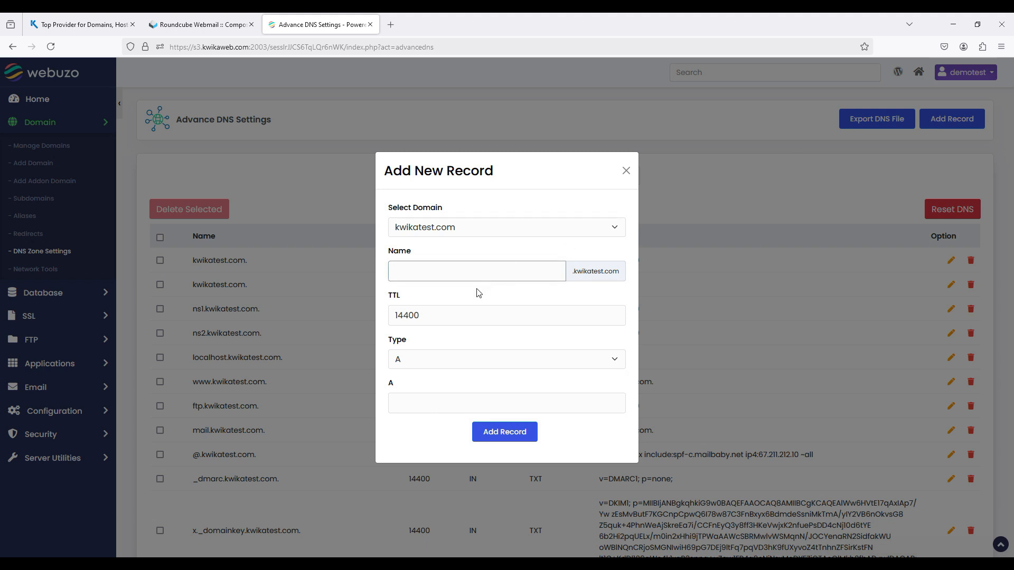
pyautogui.click(444, 270)
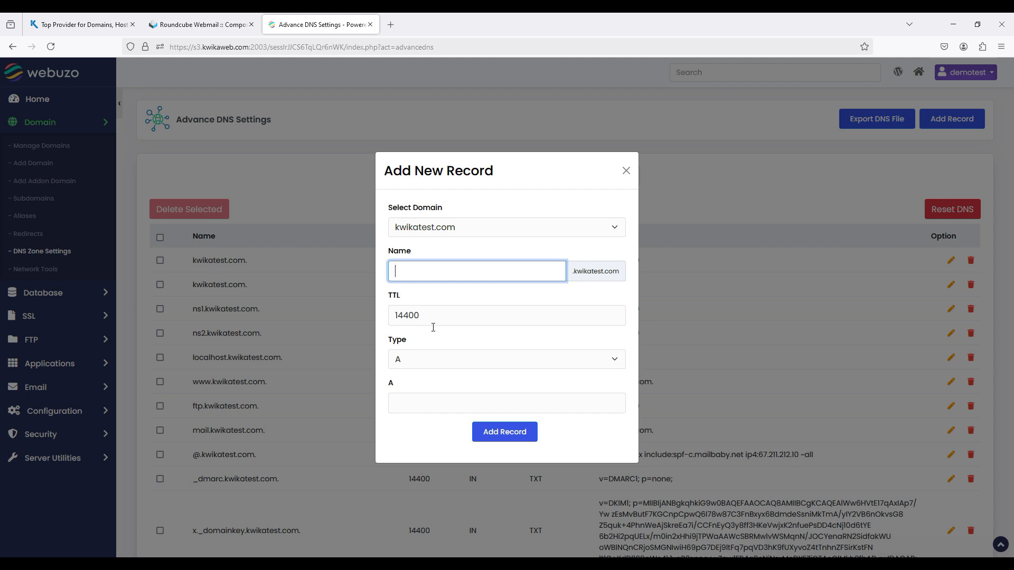
pyautogui.click(411, 363)
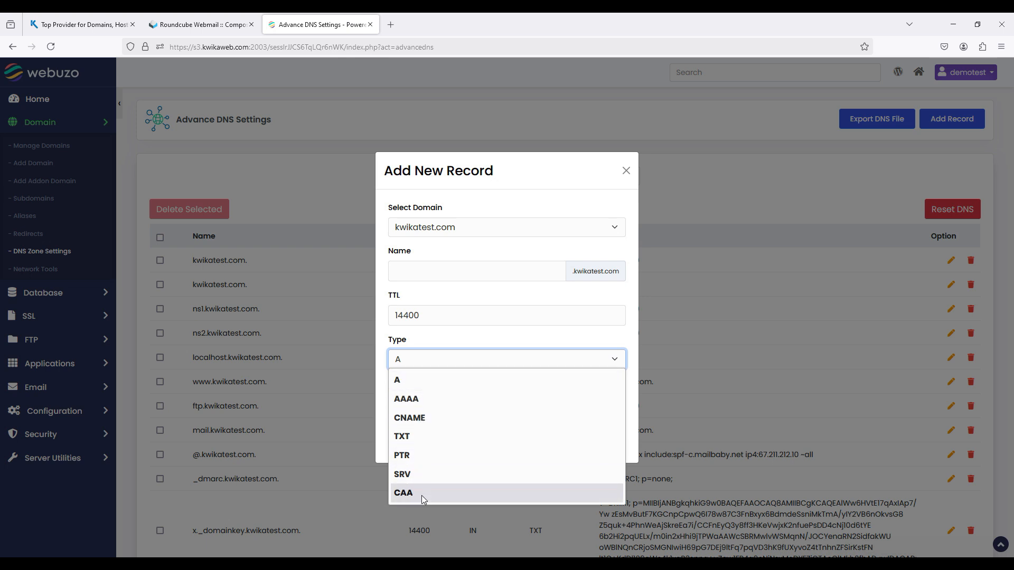
pyautogui.click(430, 364)
pyautogui.click(431, 365)
pyautogui.click(430, 364)
pyautogui.click(430, 364)
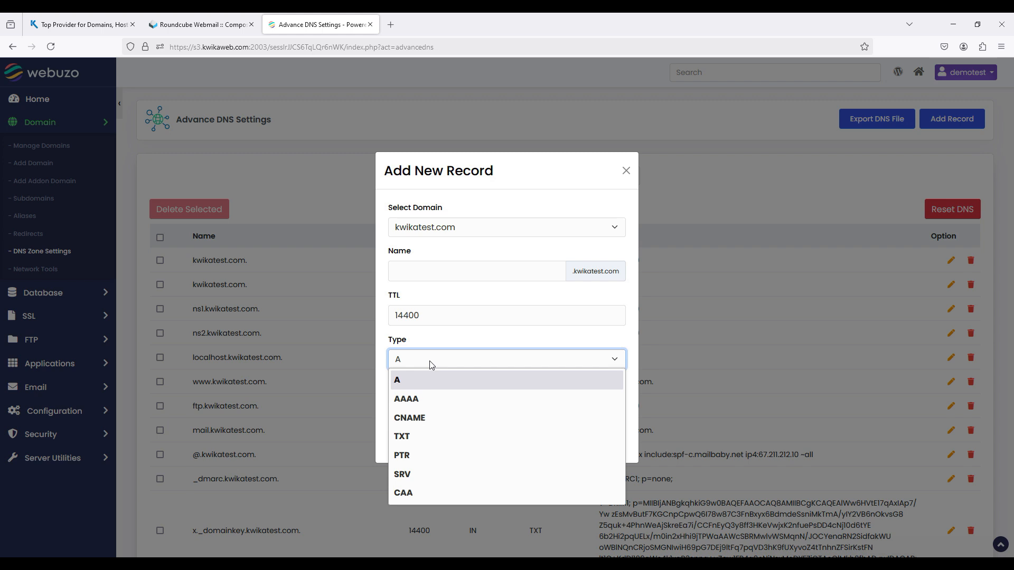
pyautogui.click(431, 364)
# Fill in the new record with @ as the name and 172.122.100.10 as the A address.
pyautogui.click(429, 267)
pyautogui.write('te')
pyautogui.press('BackSpace')
pyautogui.press('BackSpace')
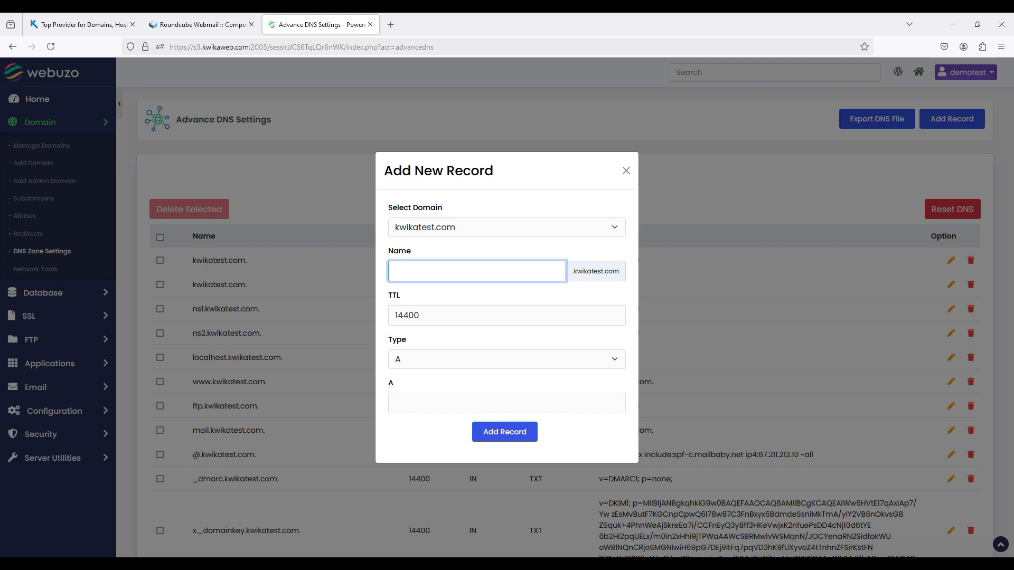
pyautogui.write('@')
pyautogui.click(415, 402)
pyautogui.write('172.12')
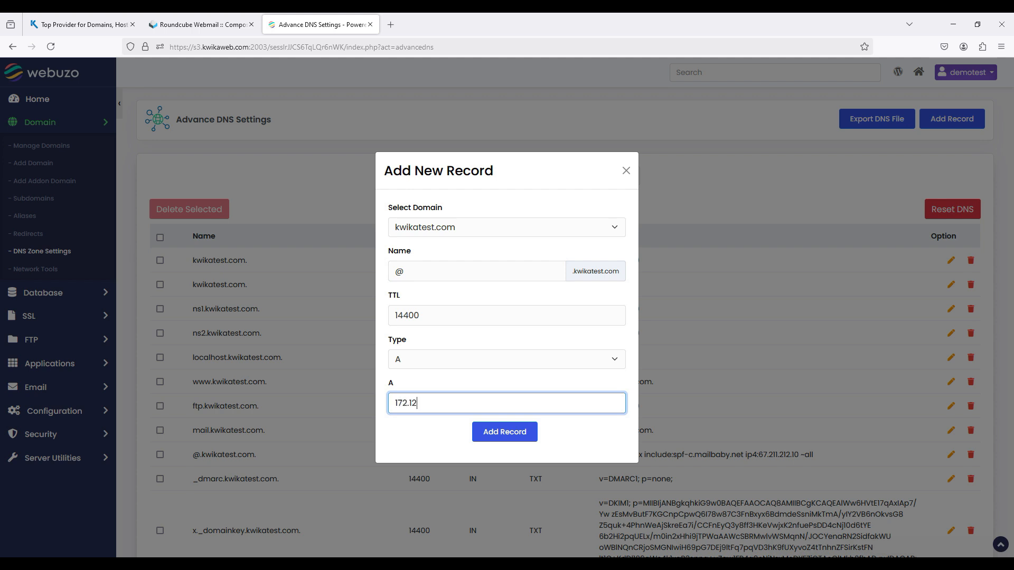
pyautogui.write('2.100.10')
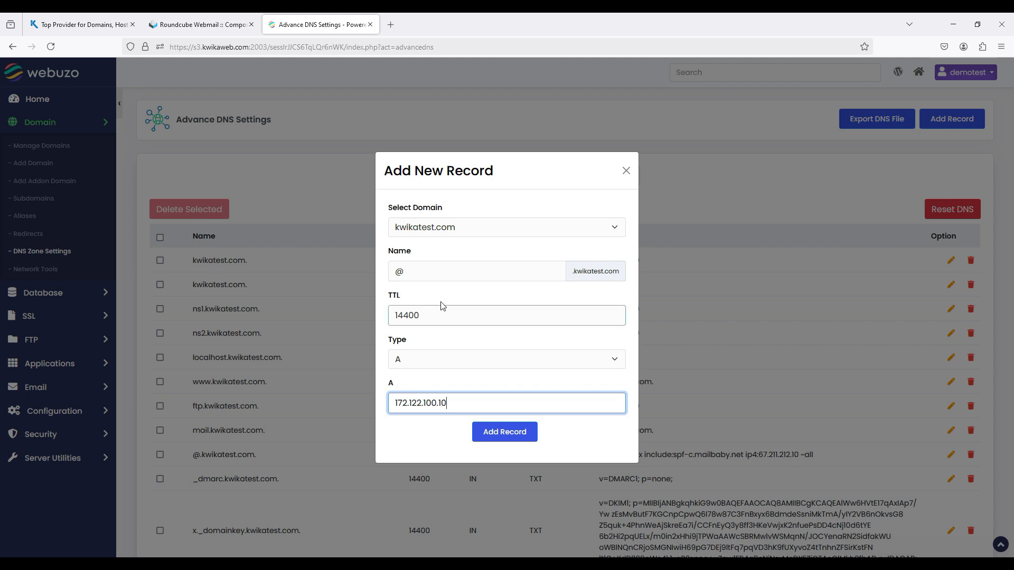
# Review the new record's name and the record type options, keeping type A.
pyautogui.click(405, 274)
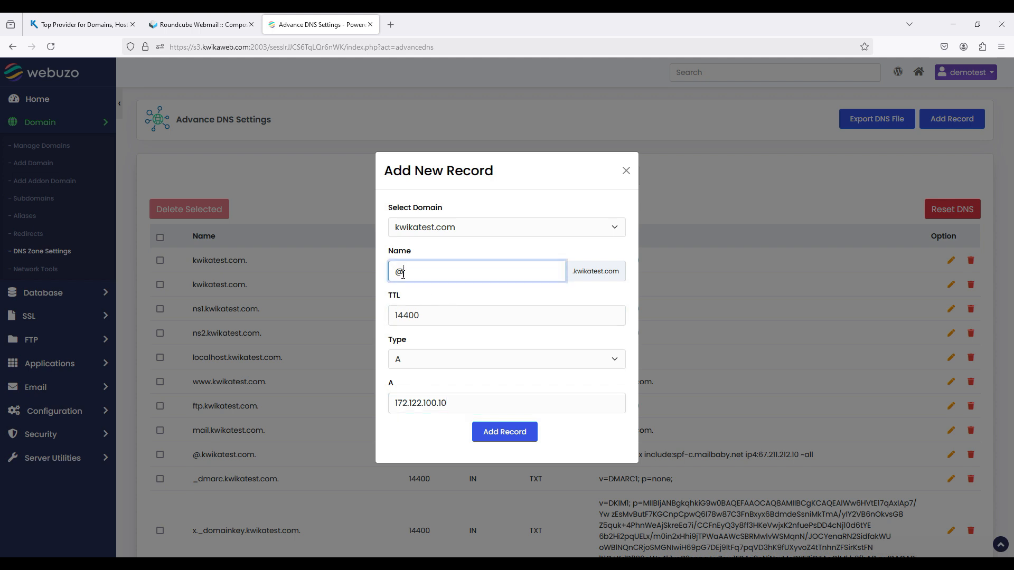
pyautogui.click(416, 366)
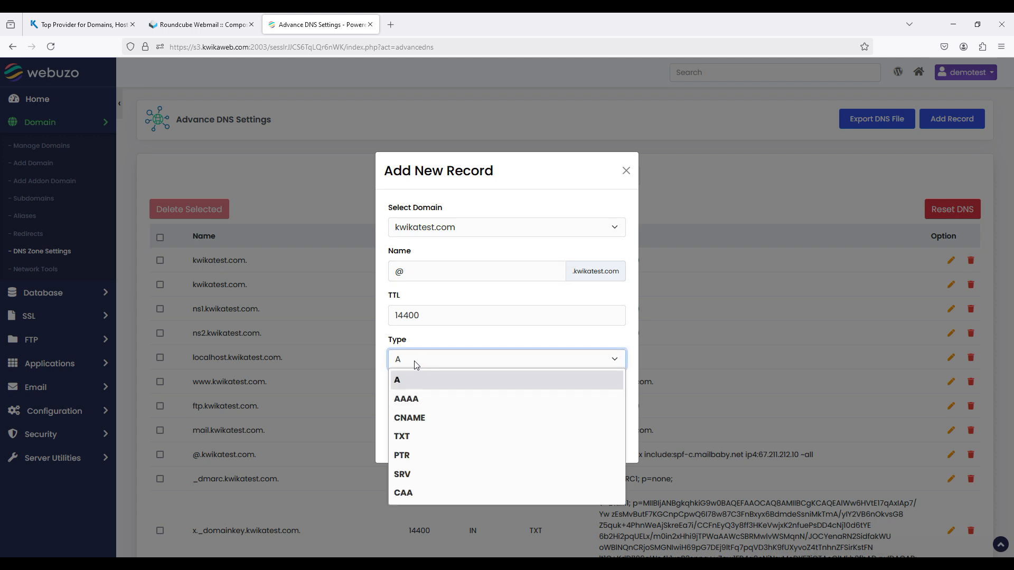
pyautogui.click(416, 366)
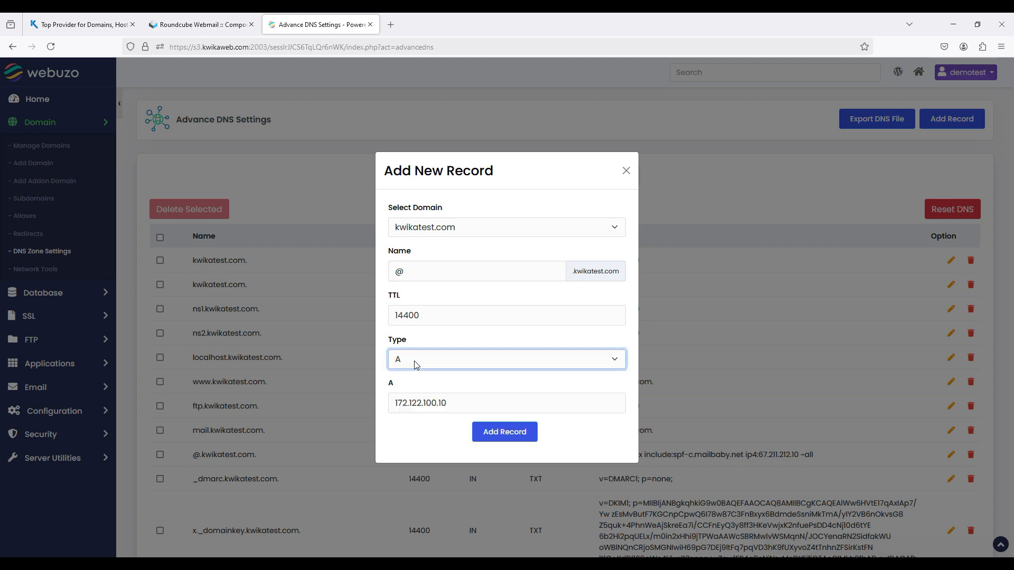
pyautogui.doubleClick(399, 272)
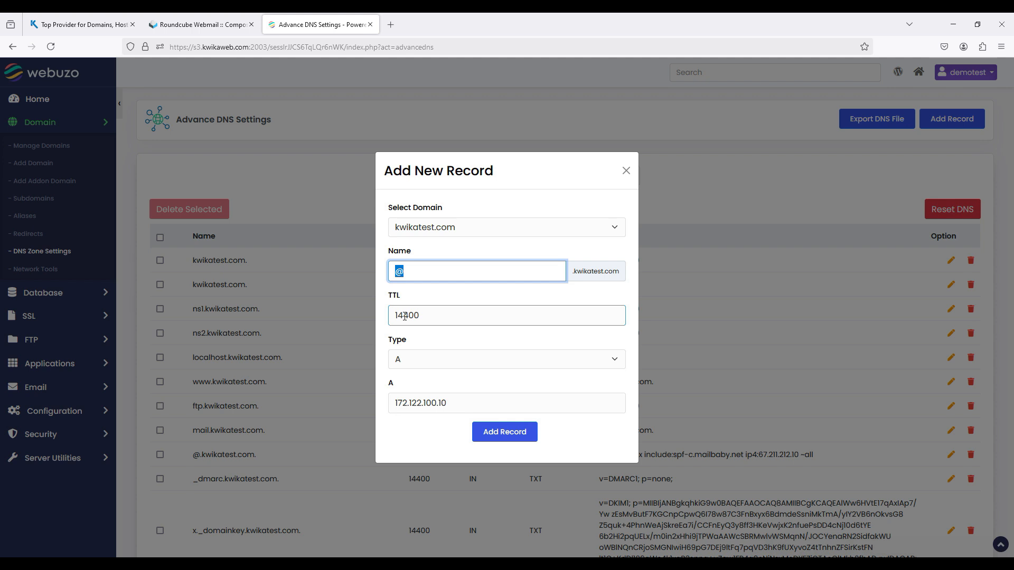
pyautogui.click(409, 359)
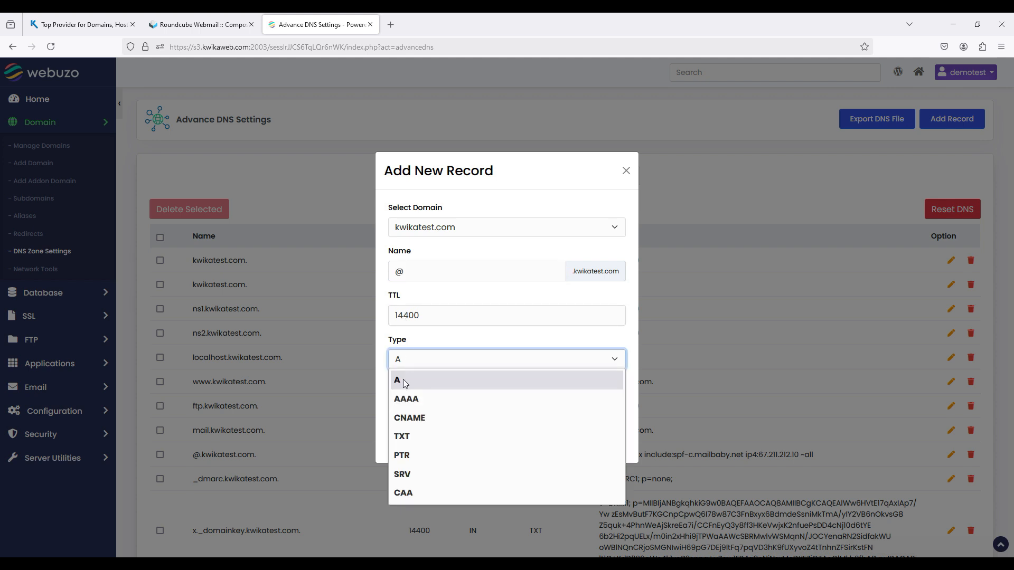
pyautogui.click(405, 382)
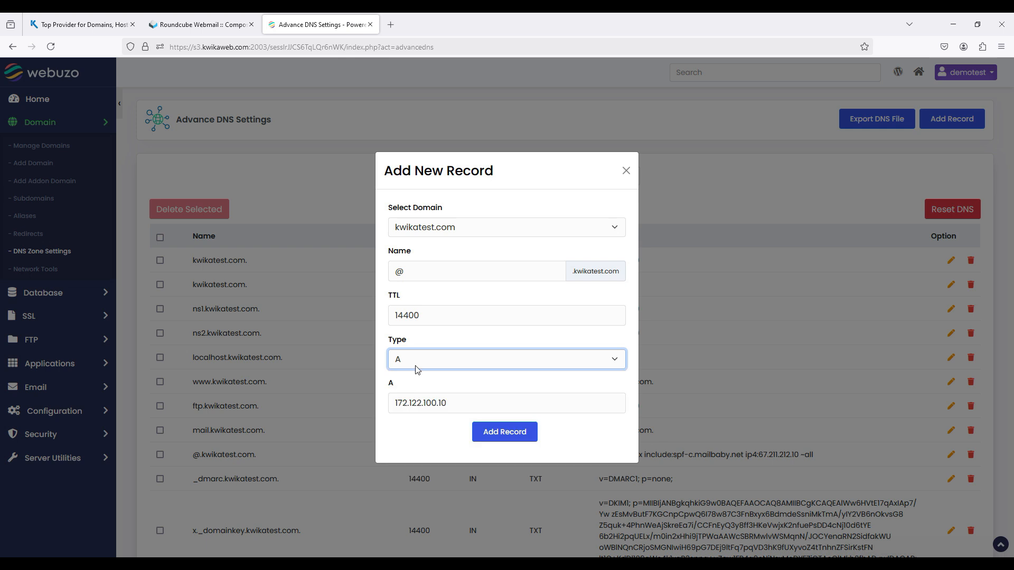
# Try the CNAME, TXT and PTR types for the new record and return the type to A.
pyautogui.click(419, 360)
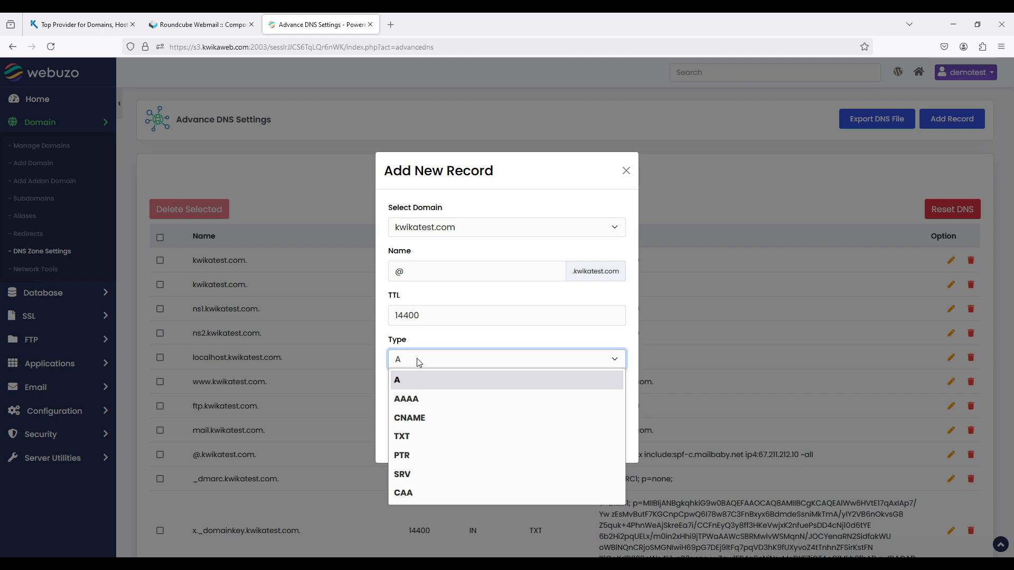
pyautogui.click(427, 420)
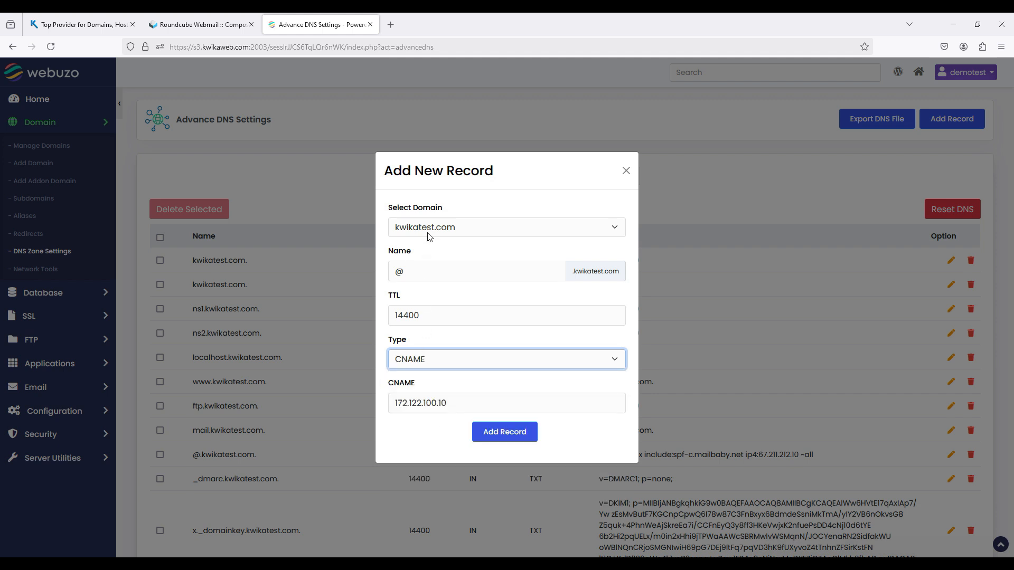
pyautogui.click(431, 359)
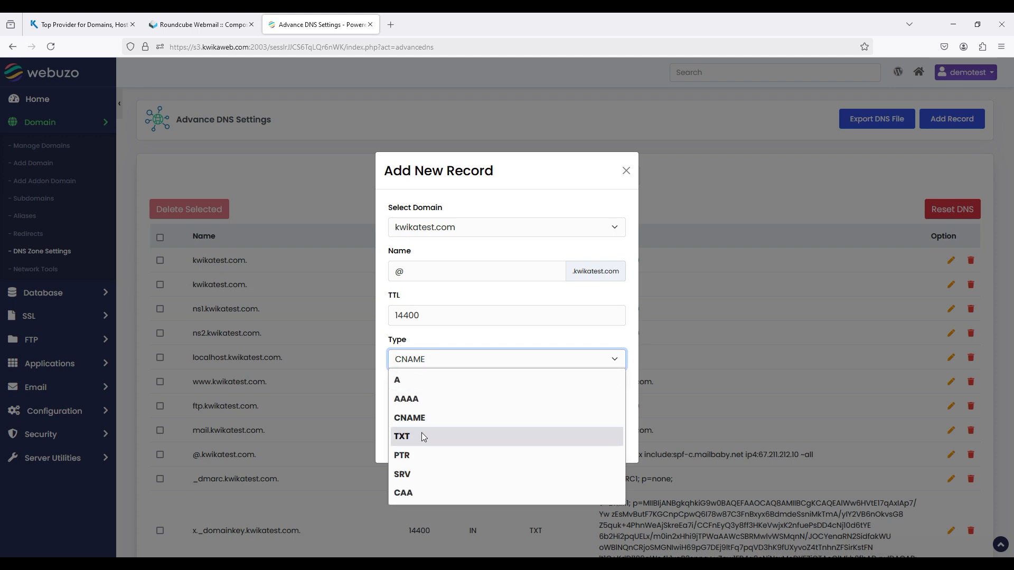
pyautogui.click(422, 437)
pyautogui.click(416, 358)
pyautogui.click(414, 456)
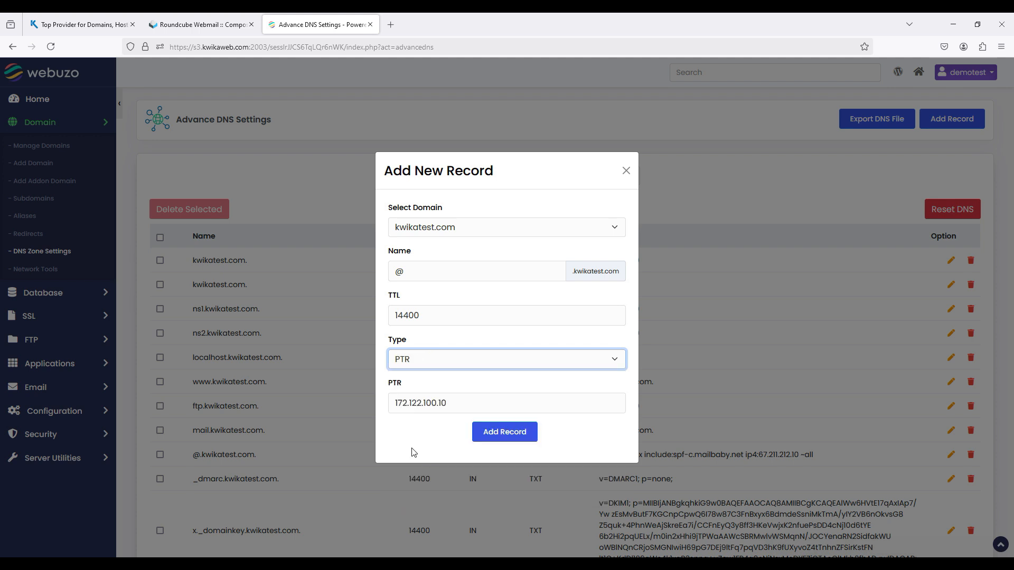
pyautogui.click(422, 363)
pyautogui.click(417, 383)
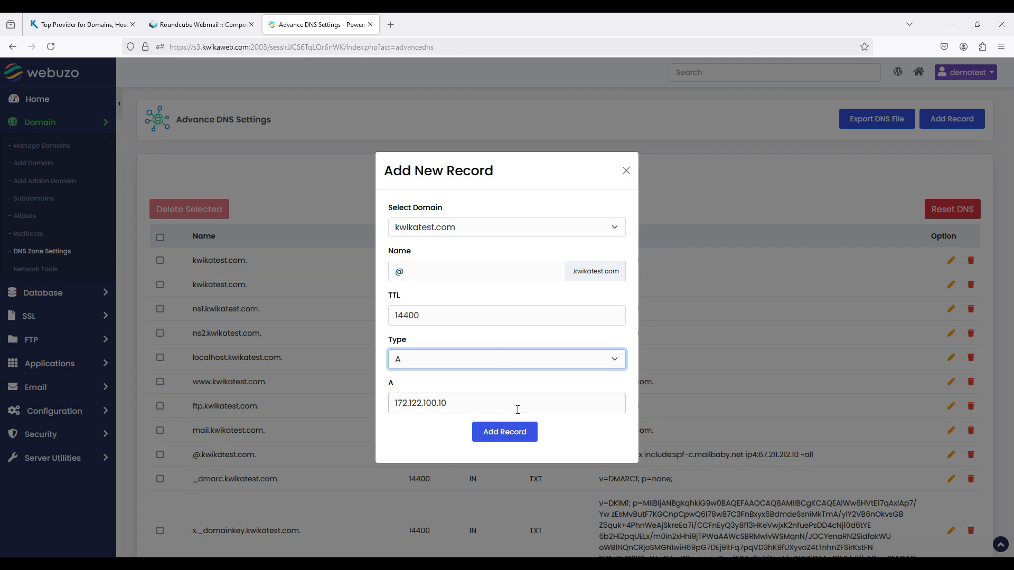
# Add the completed A record to the kwikatest.com zone and dismiss the confirmation.
pyautogui.click(518, 445)
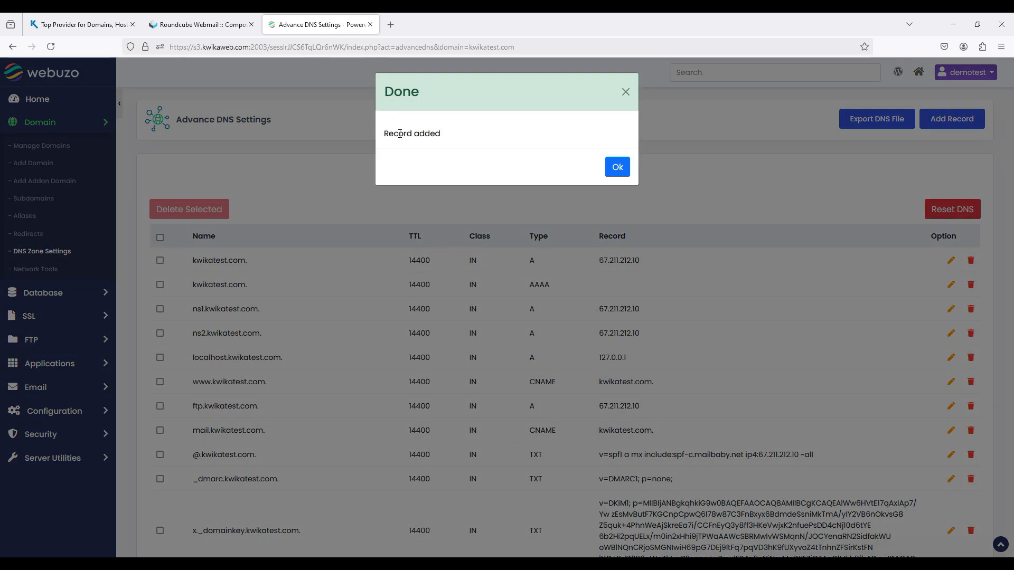
pyautogui.click(617, 168)
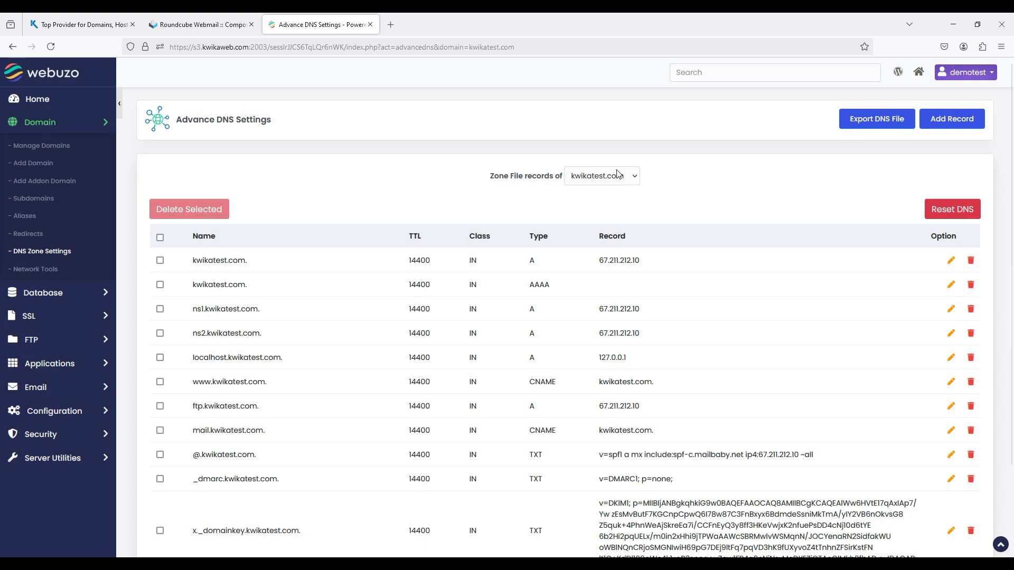
# Edit the @.kwikatest.com A record so its address is 172.122.110.10, and save it.
pyautogui.scroll(-2, 617, 175)
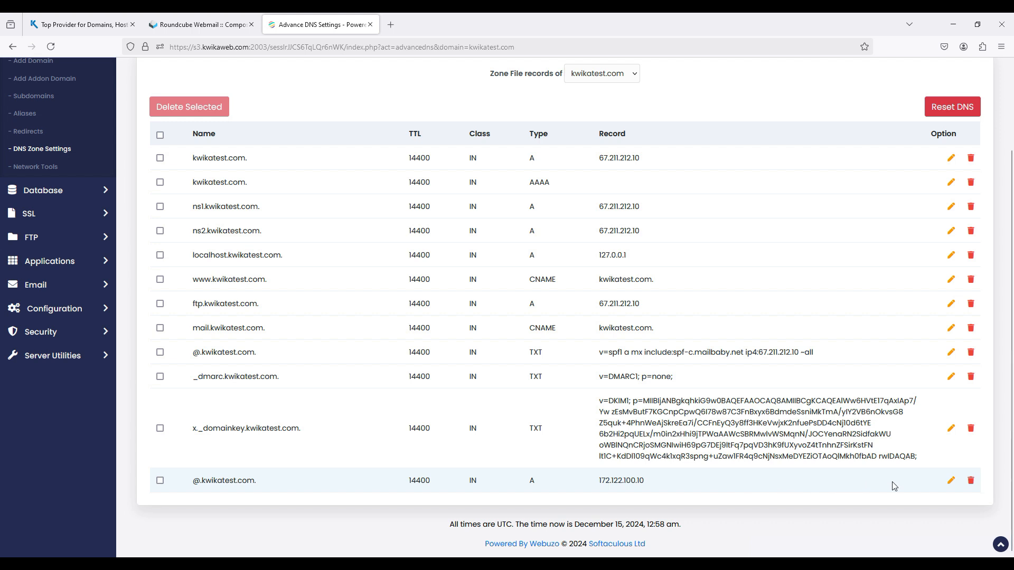
pyautogui.click(951, 482)
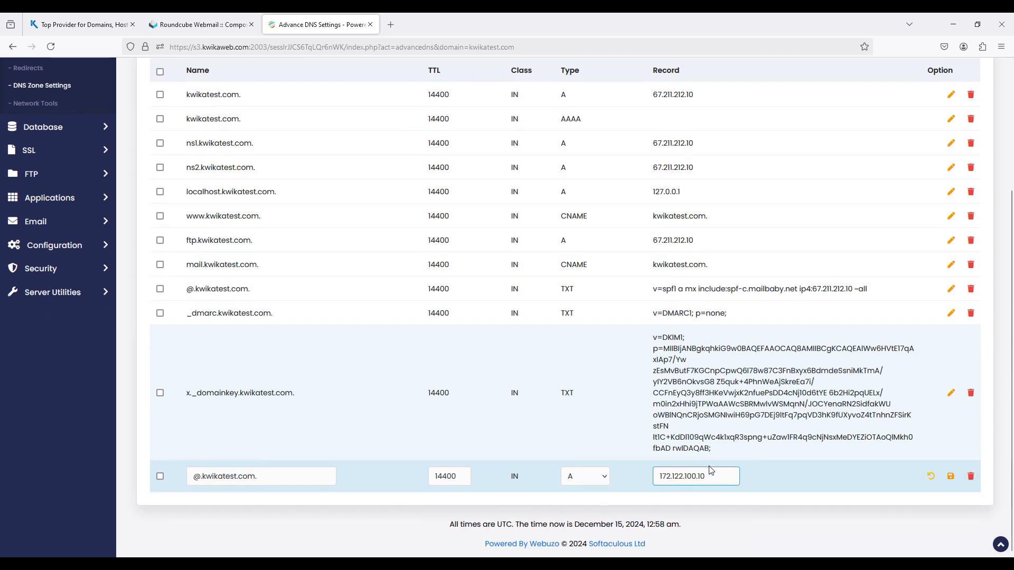
pyautogui.doubleClick(677, 476)
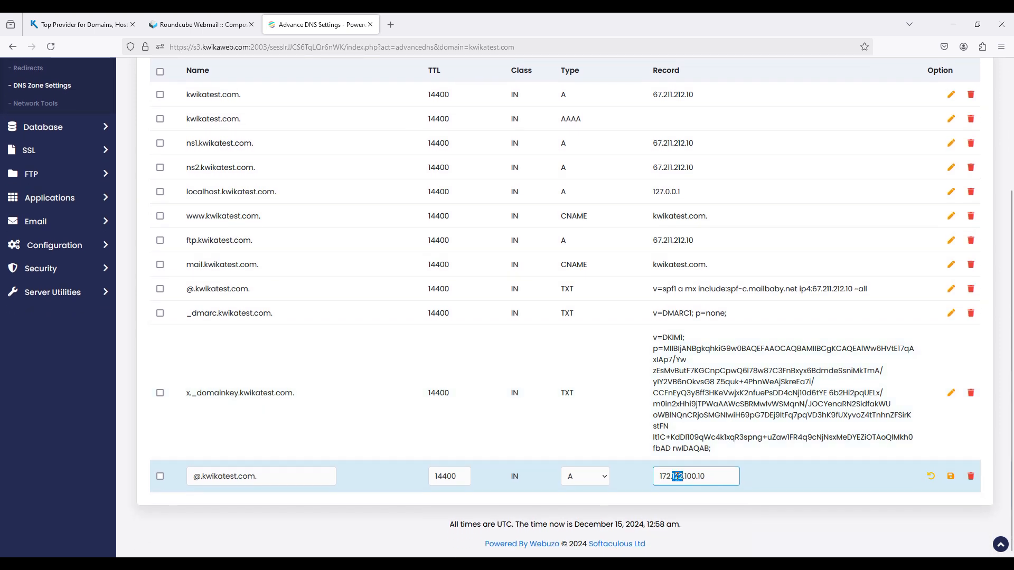
pyautogui.write('122.1')
pyautogui.click(950, 478)
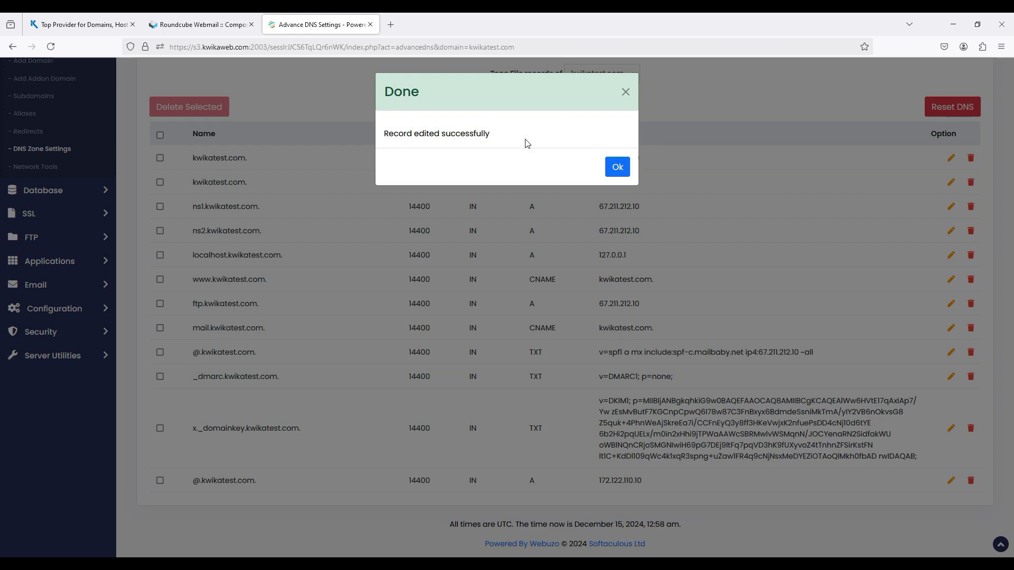
pyautogui.click(612, 164)
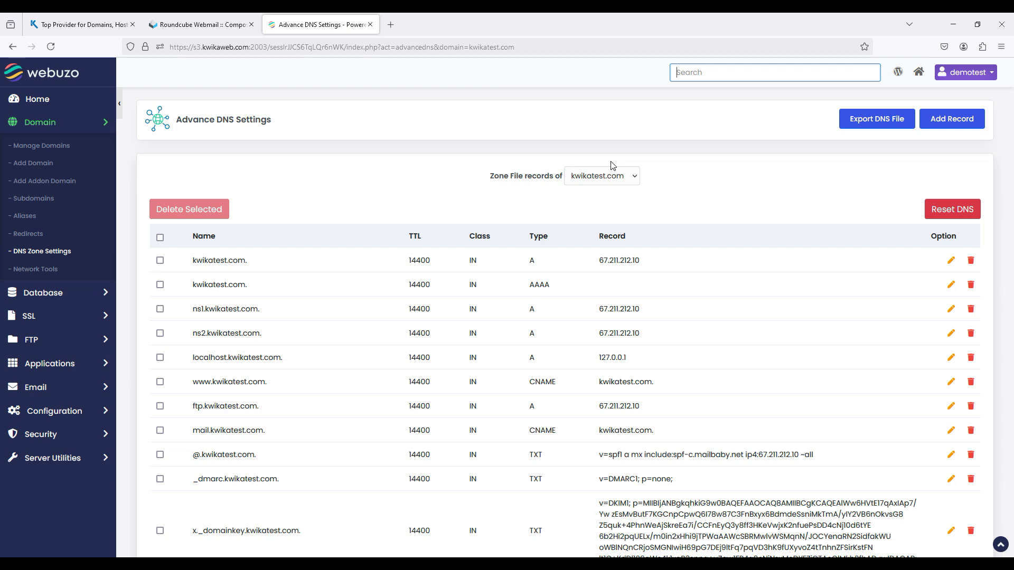
# Delete the @.kwikatest.com A record pointing to 172.122.110.10, confirm the deletion and dismiss the completion message.
pyautogui.scroll(-3, 612, 165)
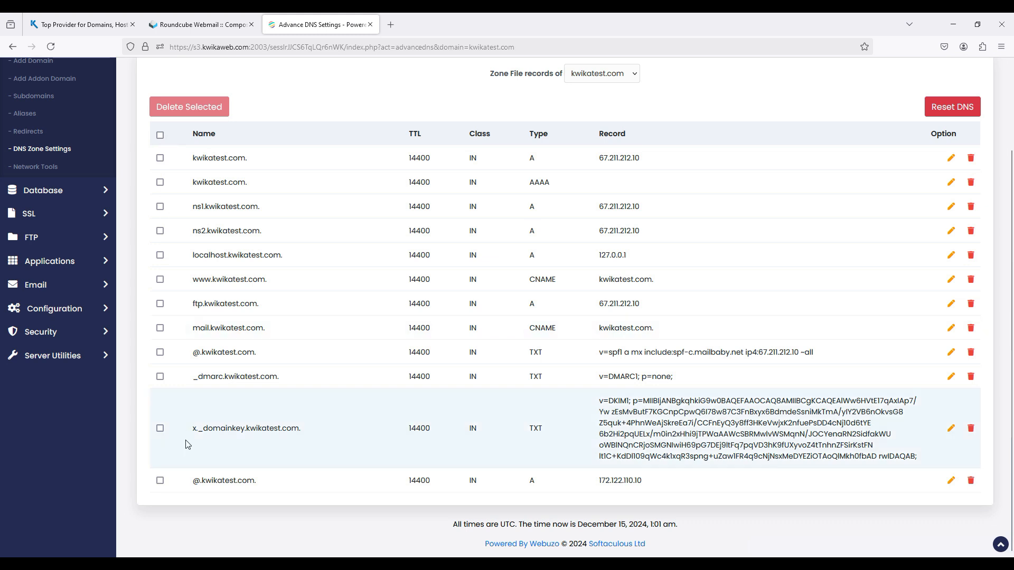
pyautogui.click(160, 429)
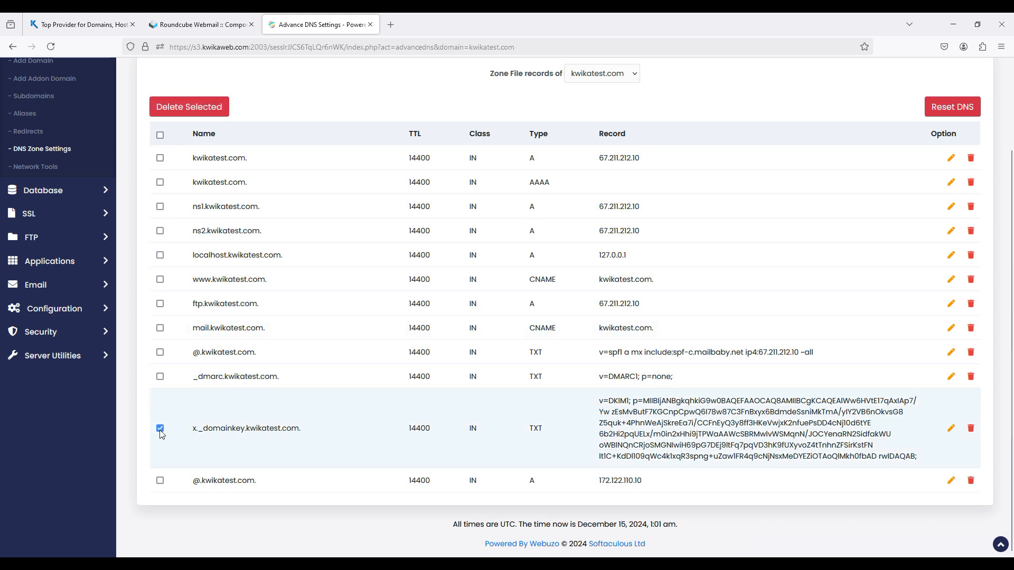
pyautogui.click(160, 429)
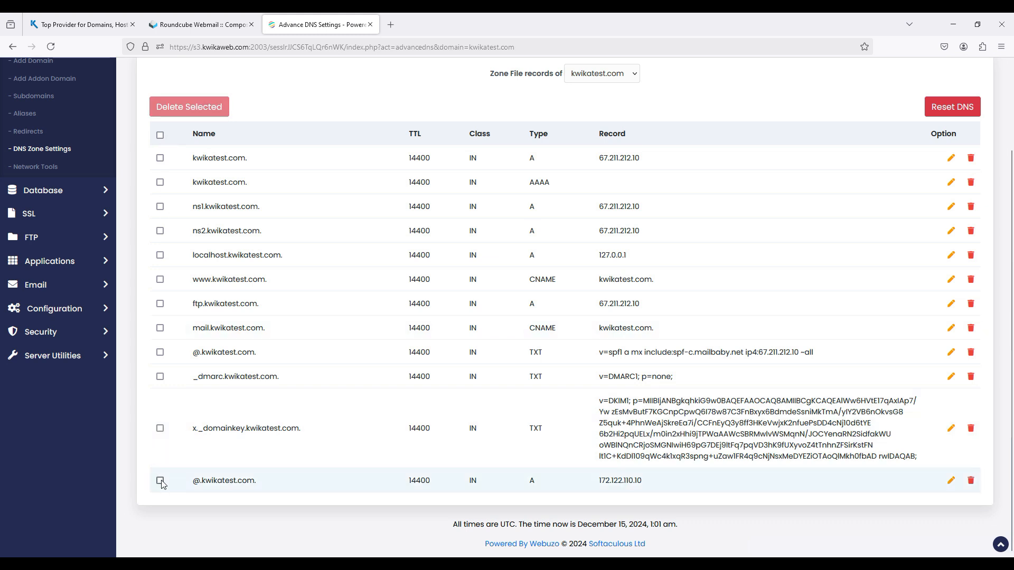
pyautogui.click(161, 481)
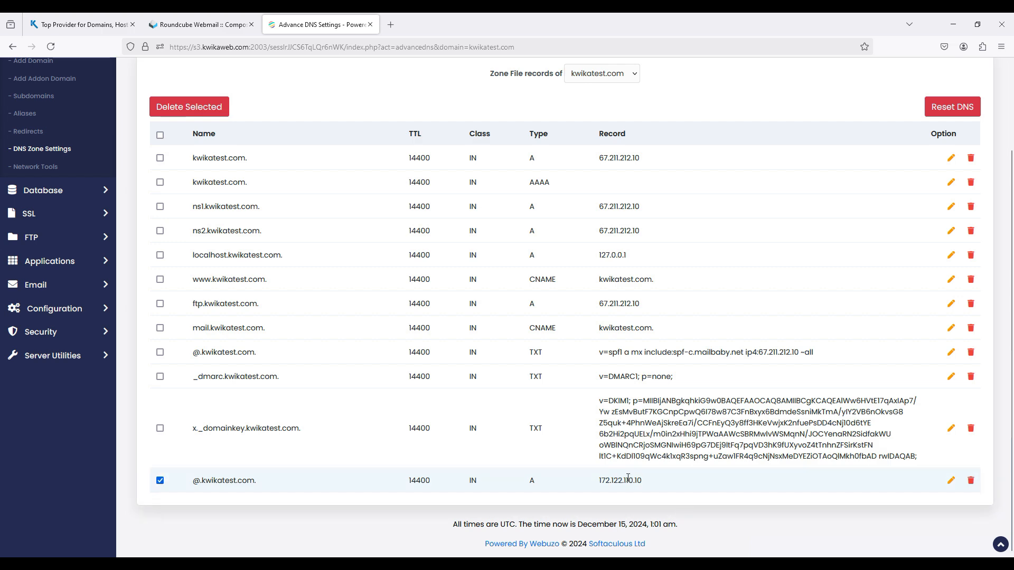
pyautogui.click(970, 483)
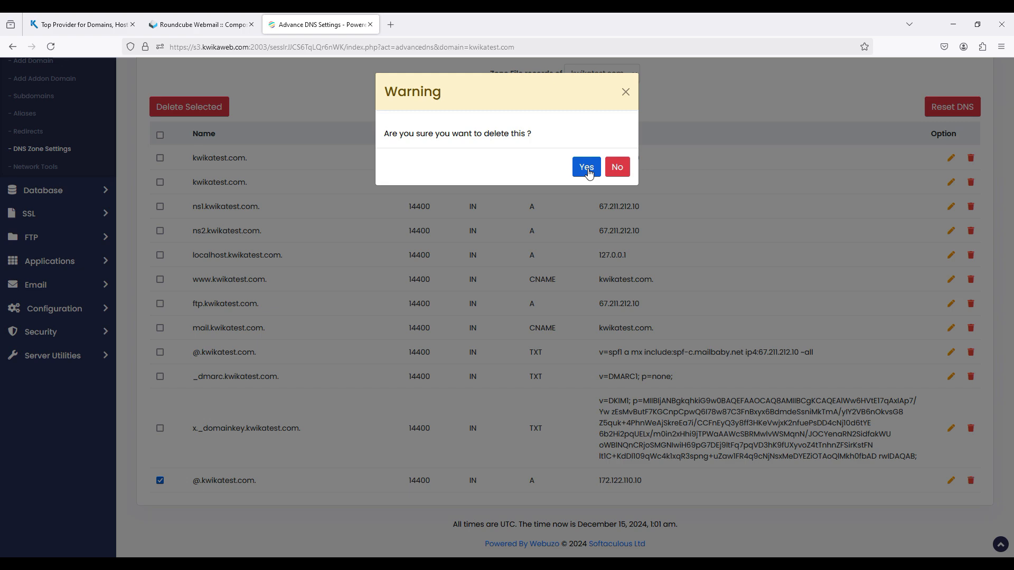
pyautogui.click(587, 168)
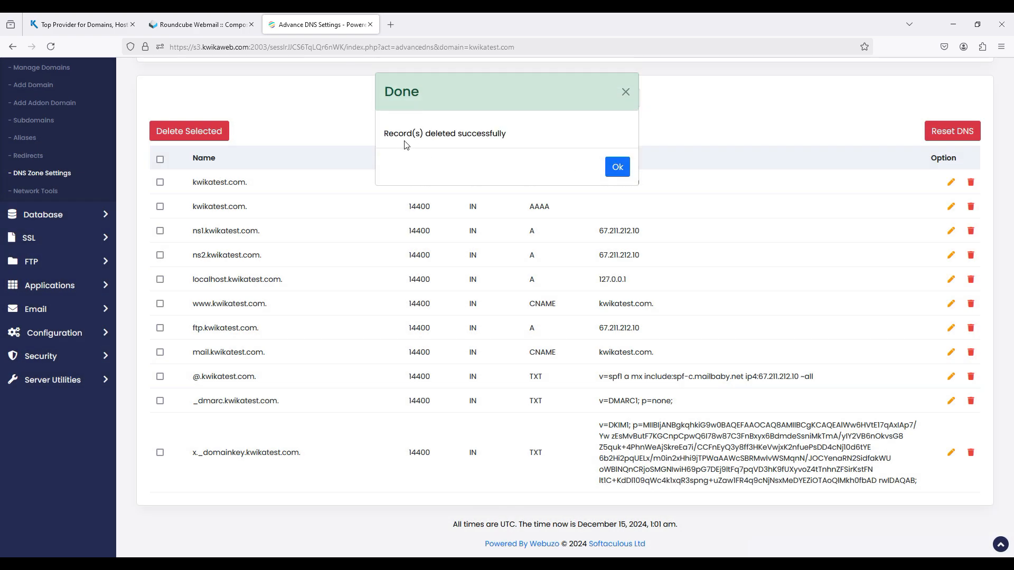
pyautogui.click(616, 166)
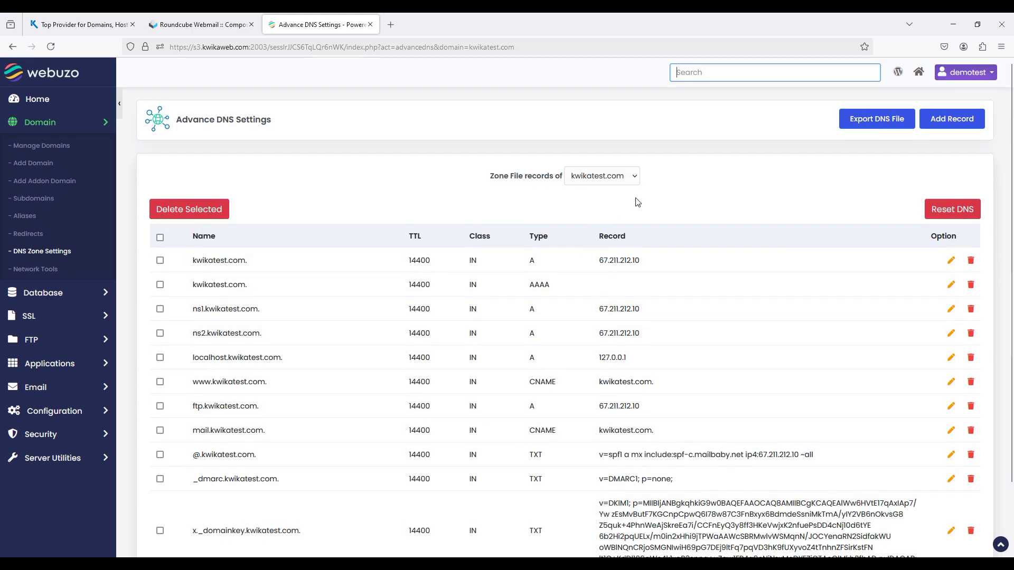
# Reset the DNS of kwikatest.com to its defaults, keeping that zone selected, and confirm the reset.
pyautogui.click(621, 178)
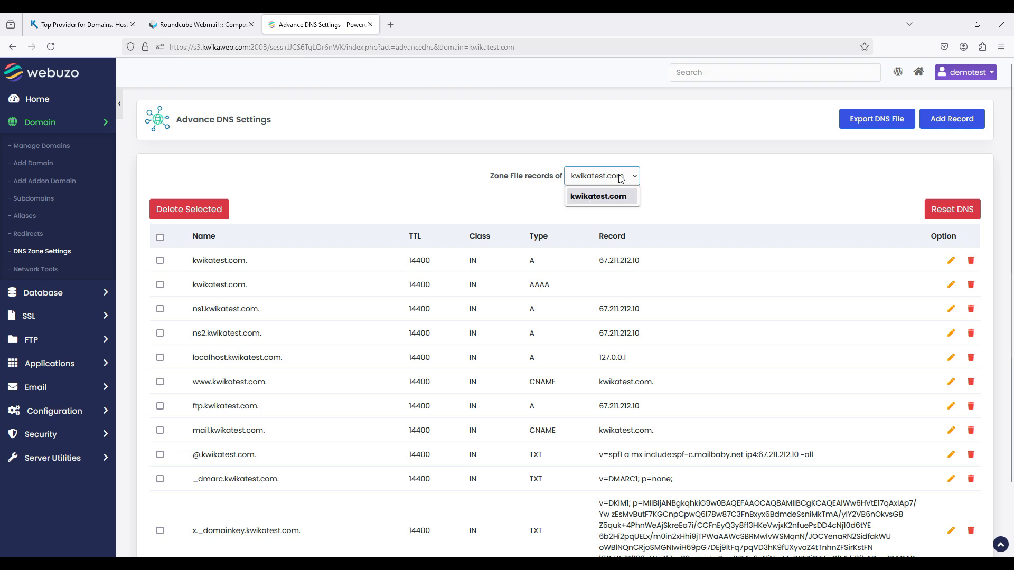
pyautogui.click(693, 211)
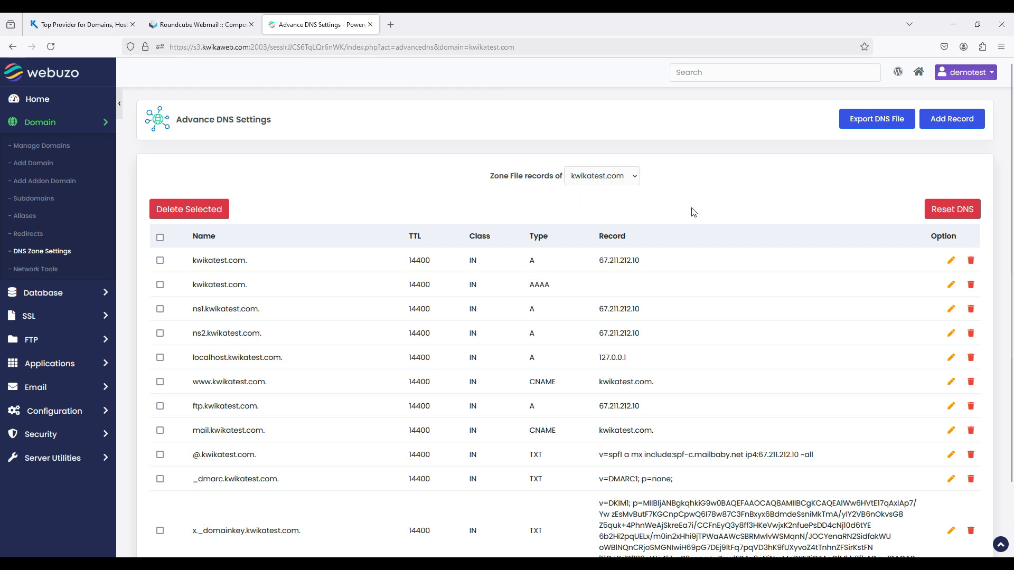
pyautogui.click(943, 211)
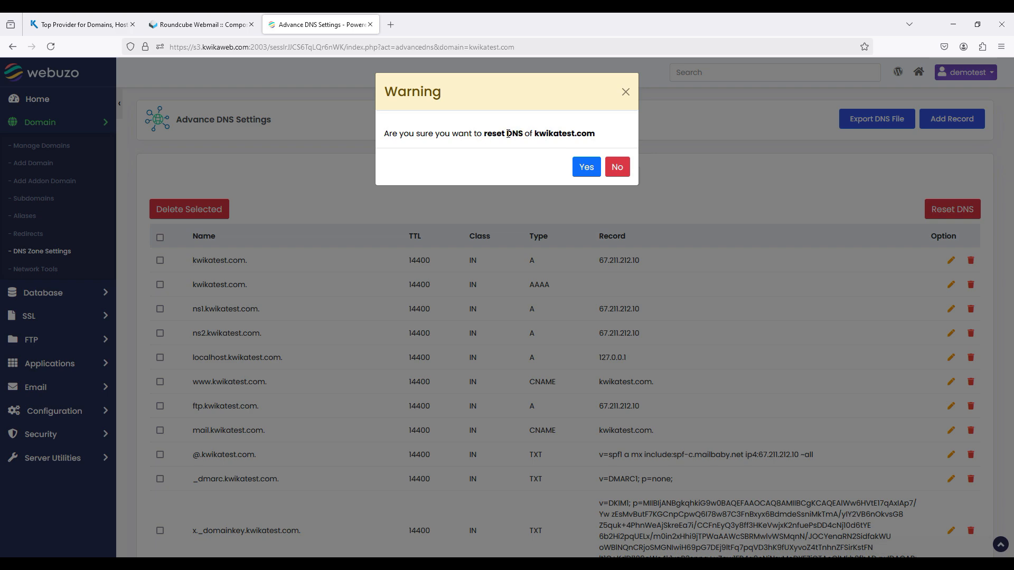
pyautogui.click(583, 168)
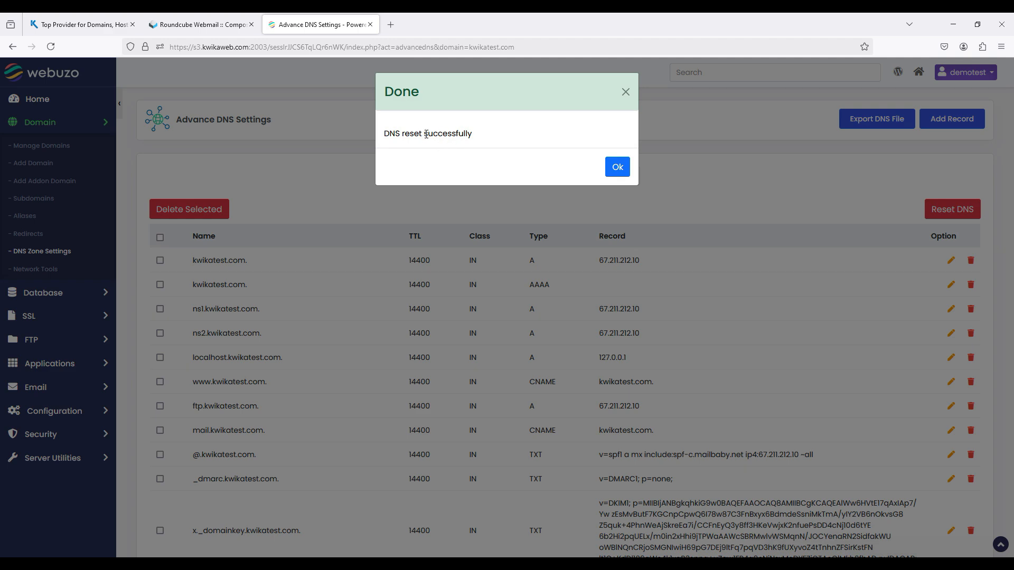
pyautogui.click(614, 166)
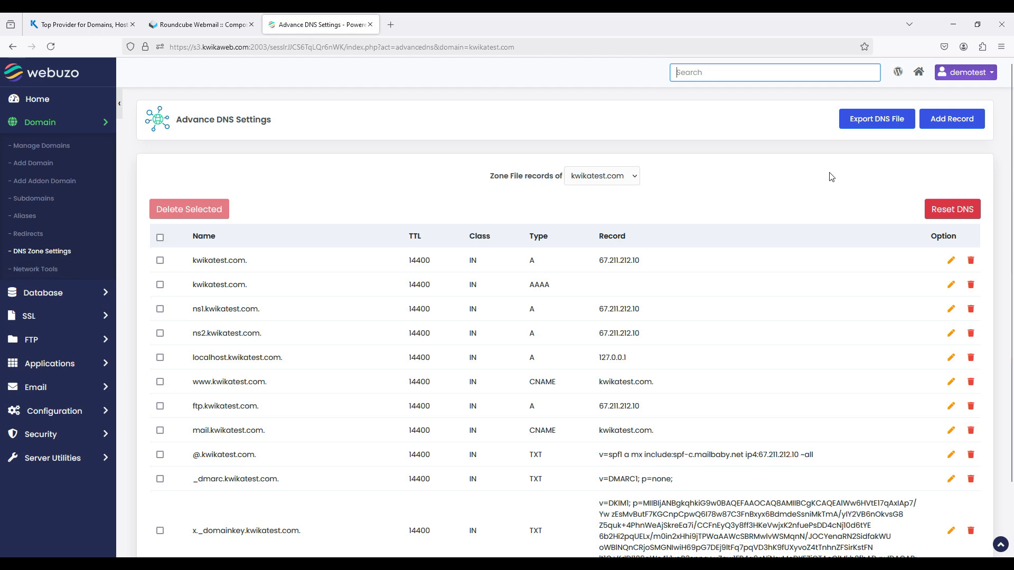
# Review the record types offered for a new DNS record and close the form without adding one.
pyautogui.click(949, 120)
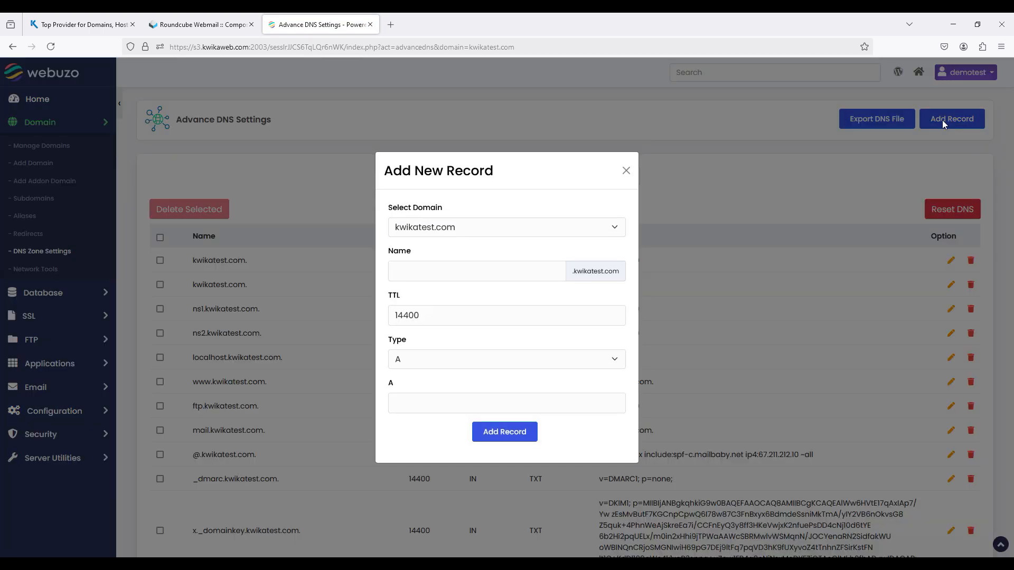
pyautogui.click(445, 360)
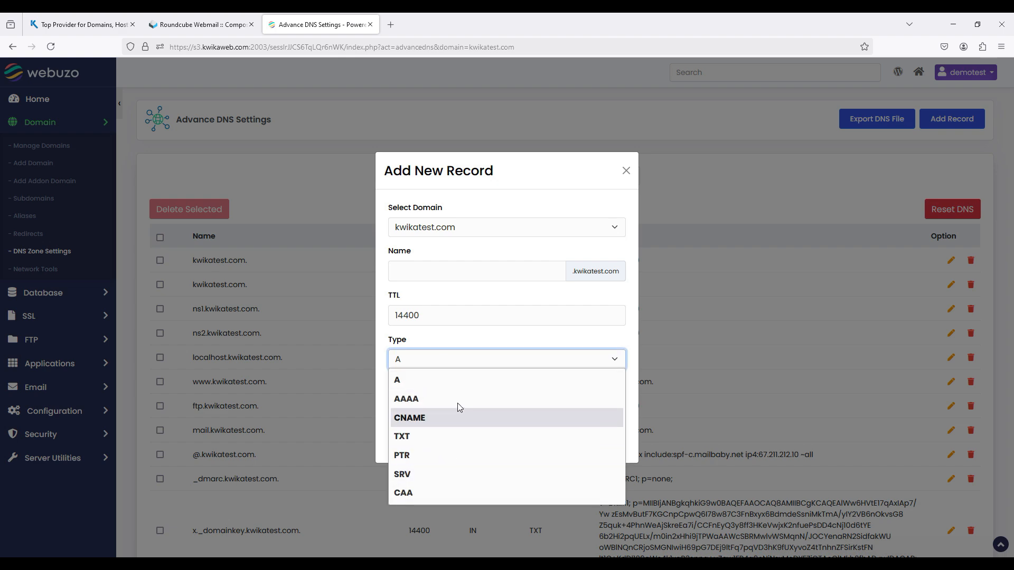
pyautogui.click(626, 170)
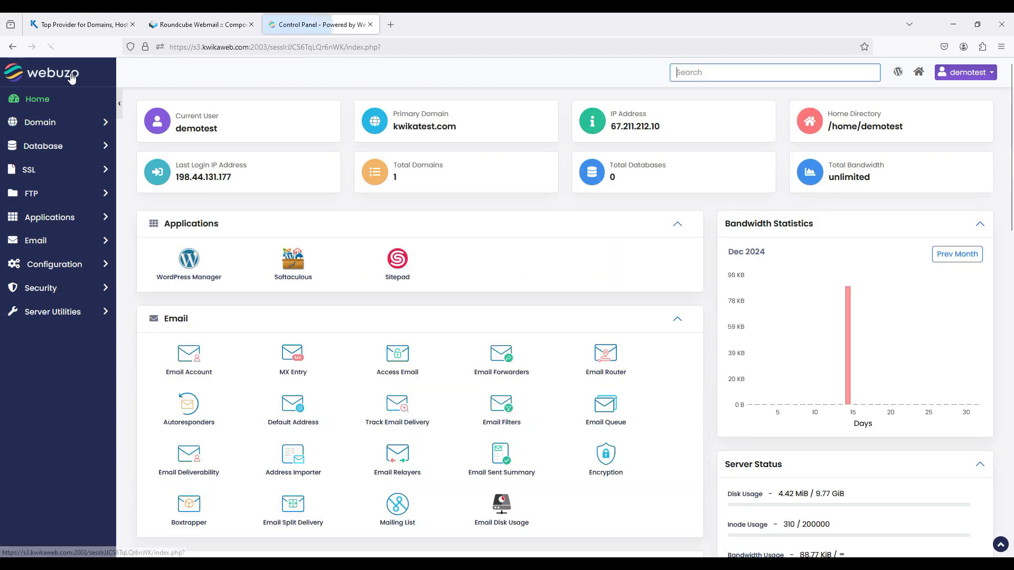
# Open the MX Entry page among the email tools of the control panel's home page.
pyautogui.scroll(-3, 428, 328)
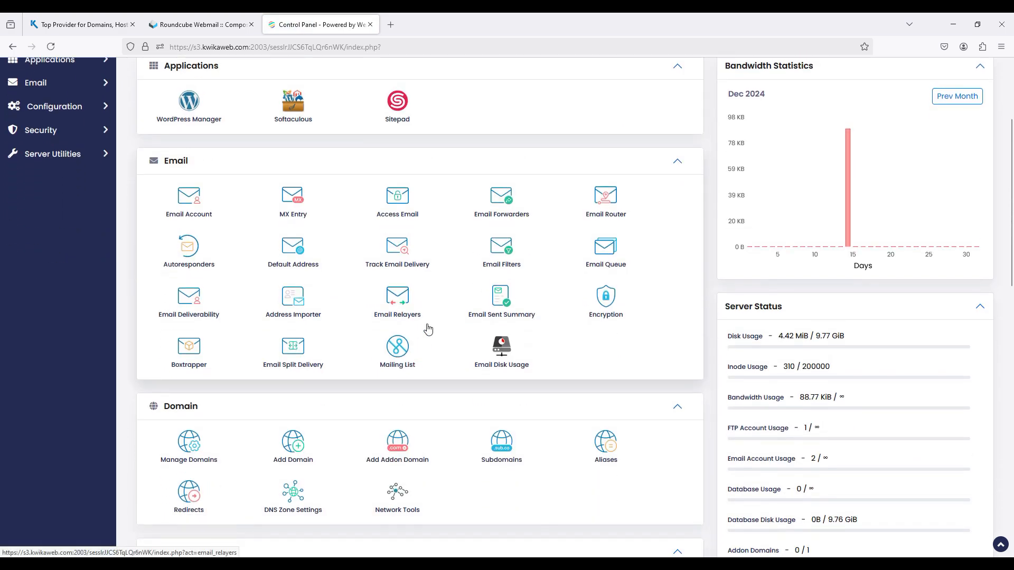
pyautogui.scroll(-1, 428, 329)
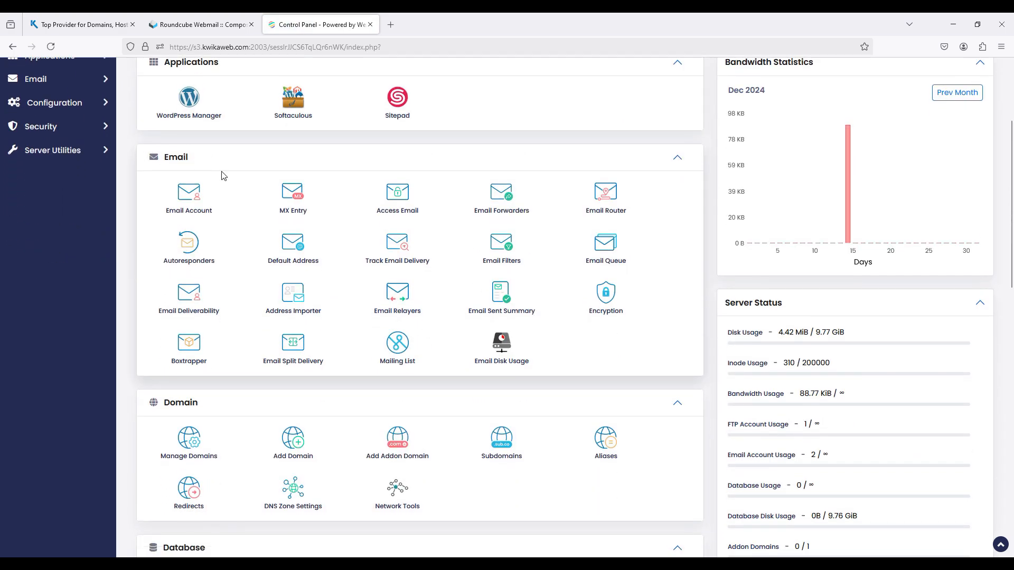
pyautogui.click(295, 202)
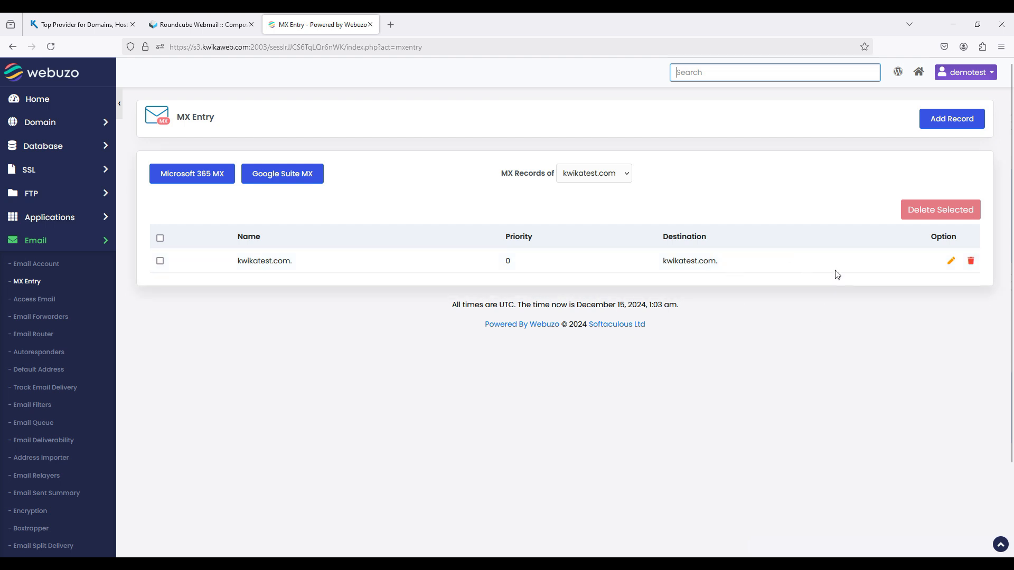
# Start a new MX record in the kwikatest.com zone, keeping the name @ and setting the priority to 10.
pyautogui.click(944, 126)
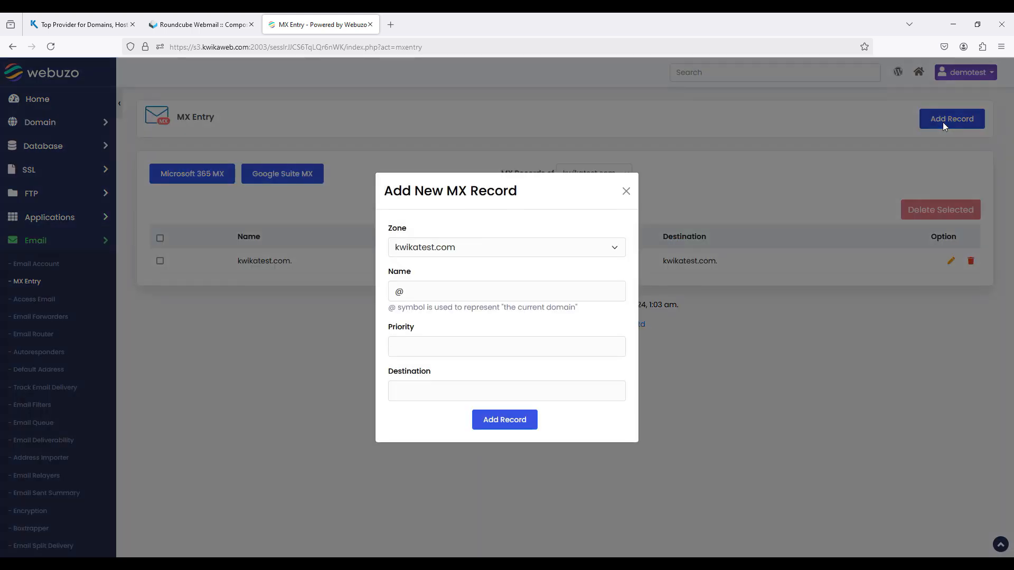
pyautogui.click(478, 247)
pyautogui.click(478, 247)
pyautogui.click(477, 247)
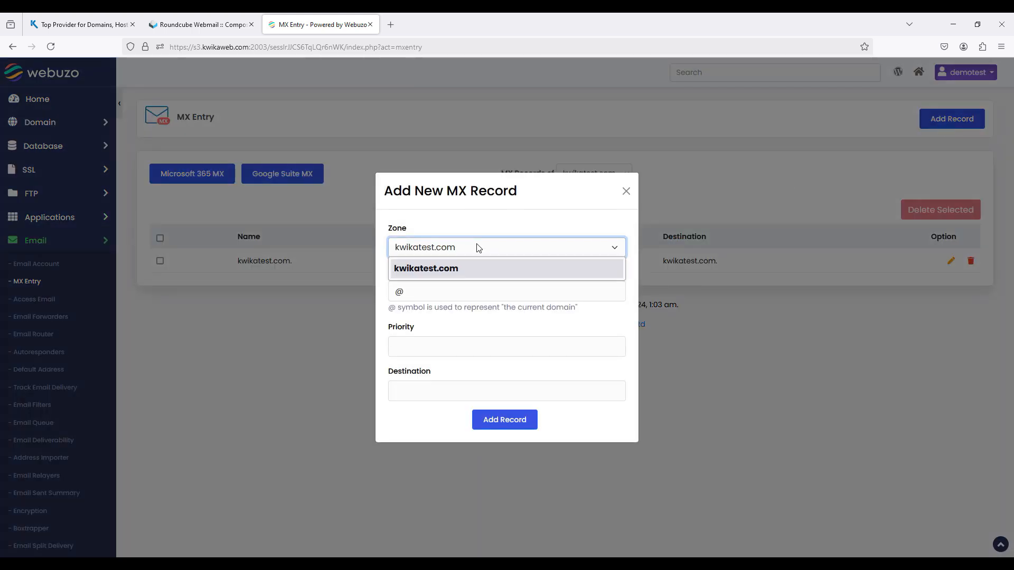
pyautogui.click(448, 248)
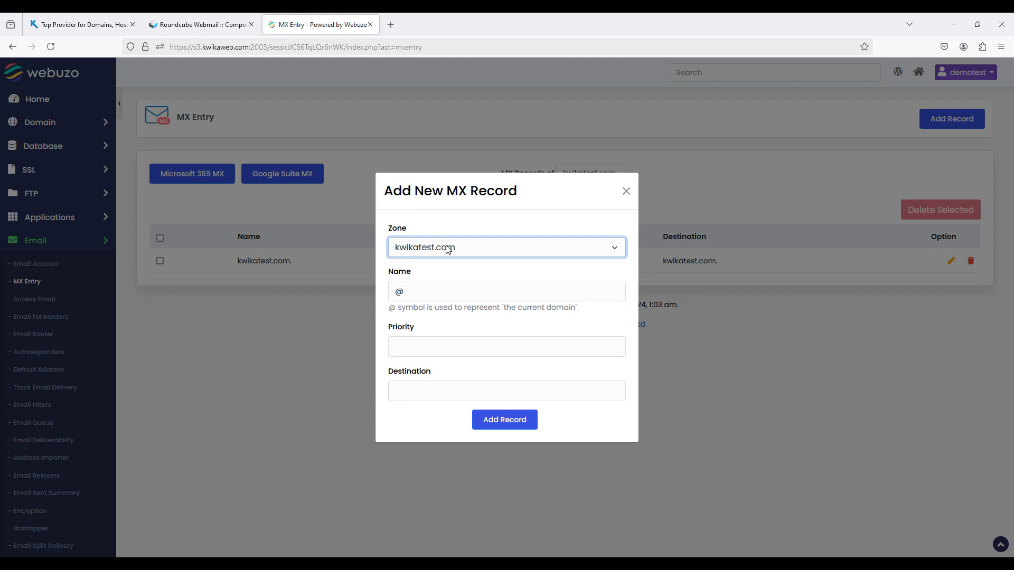
pyautogui.click(401, 288)
pyautogui.click(400, 344)
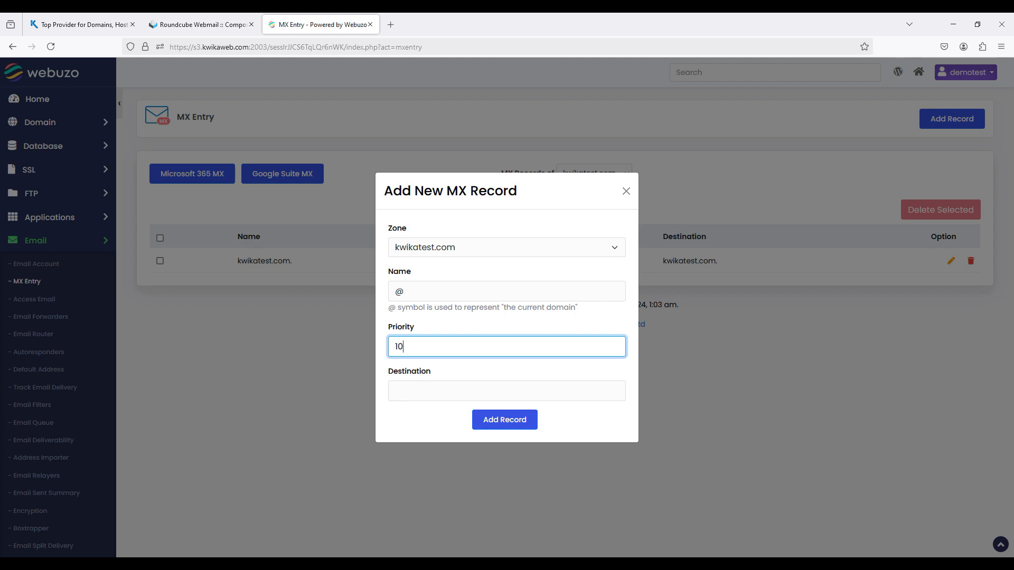
# Change the new MX record's priority to 20, set its destination to kwikashop.com, and add the record.
pyautogui.click(417, 390)
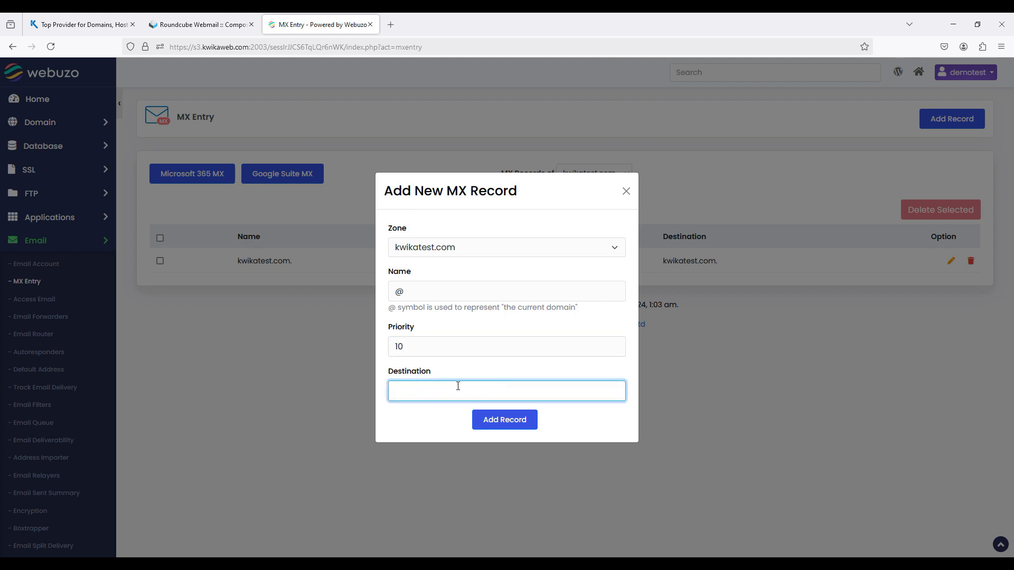
pyautogui.click(402, 346)
pyautogui.press('BackSpace')
pyautogui.write('2')
pyautogui.click(403, 391)
pyautogui.click(502, 419)
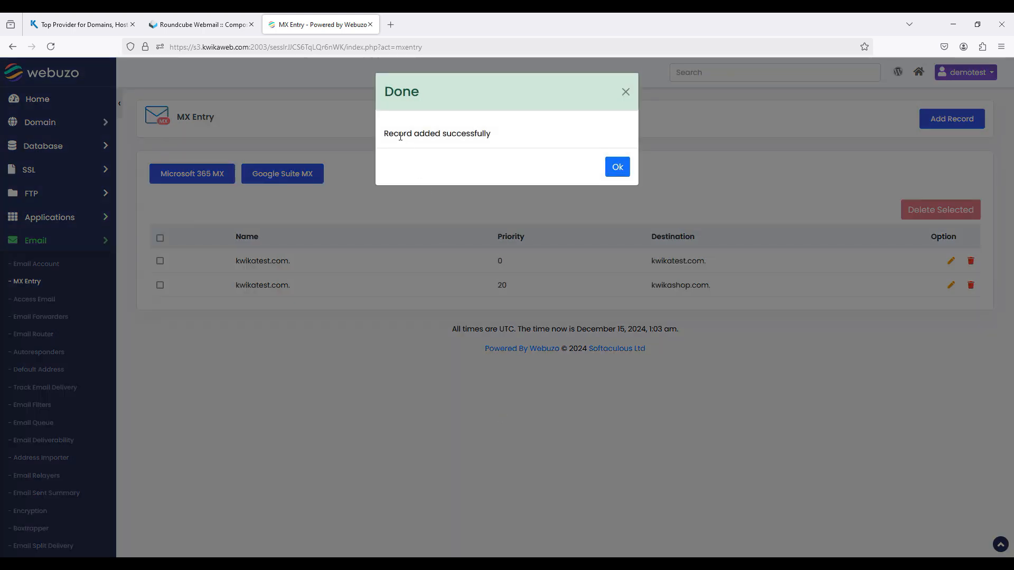
pyautogui.click(614, 169)
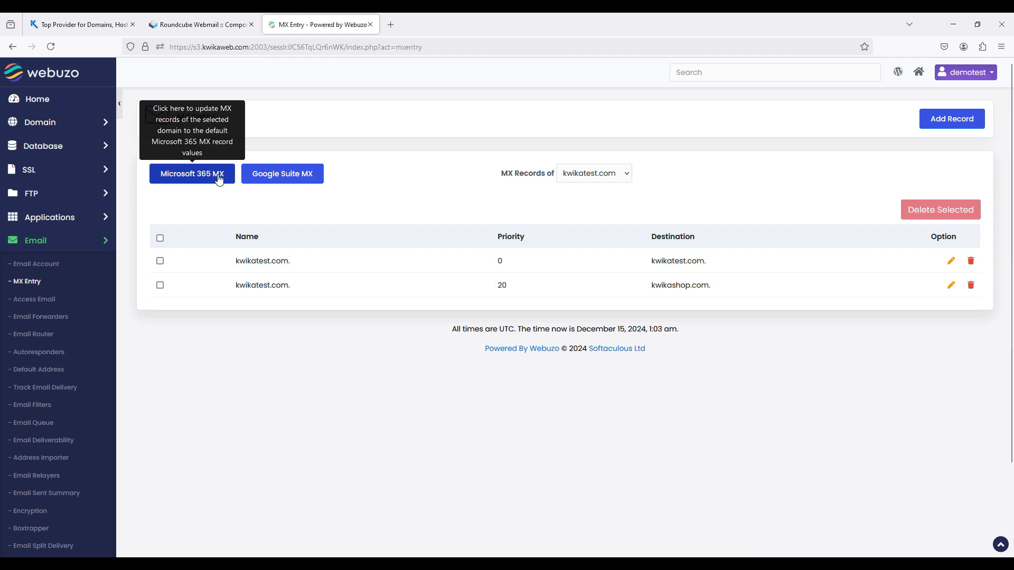
# Replace the MX records of kwikatest.com with the Google Suite MX values and confirm the update.
pyautogui.click(281, 180)
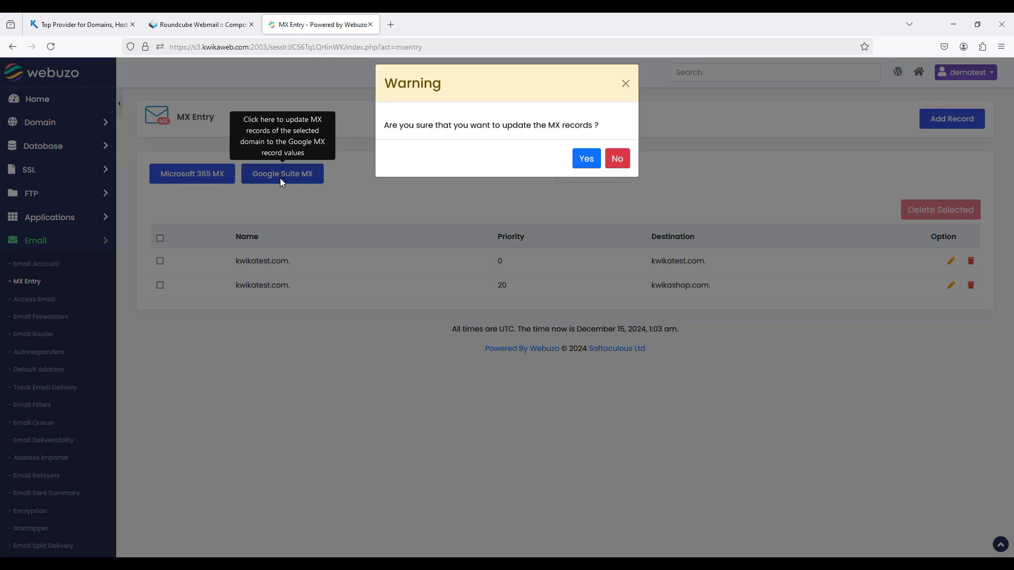
pyautogui.click(587, 174)
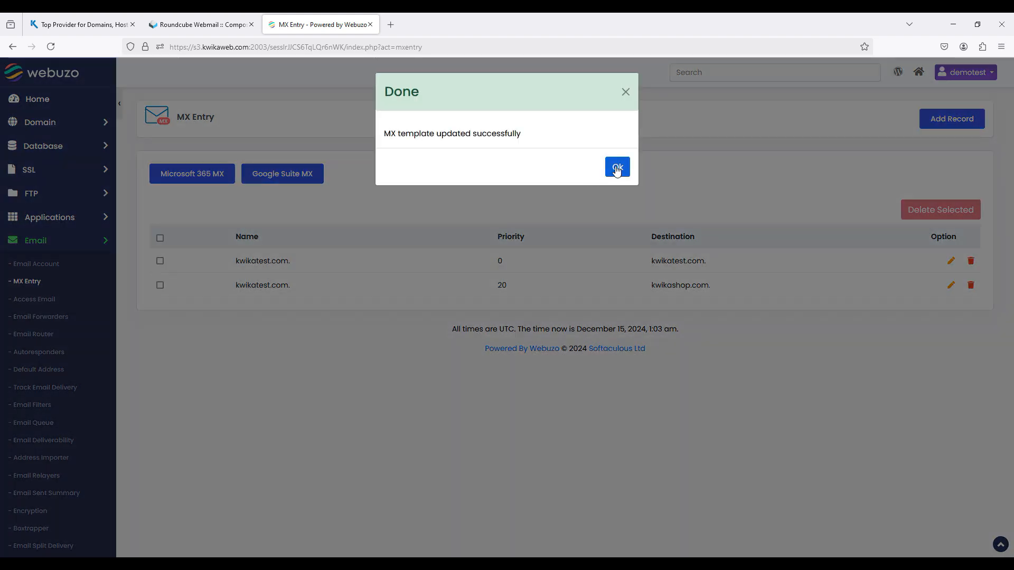
pyautogui.click(617, 168)
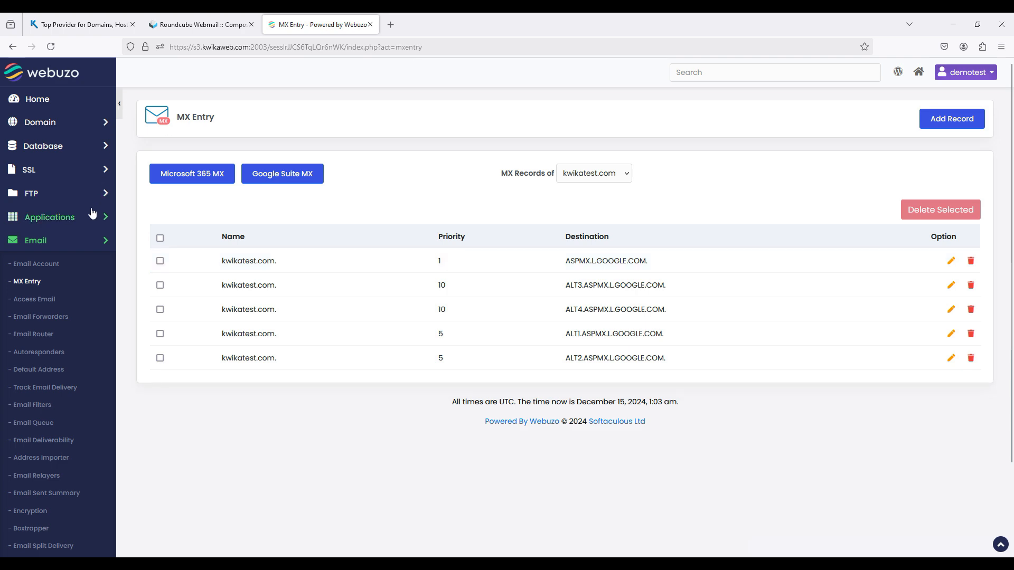
# Return to the control panel's home page and open the DNS Zone Settings for kwikatest.com.
pyautogui.click(56, 76)
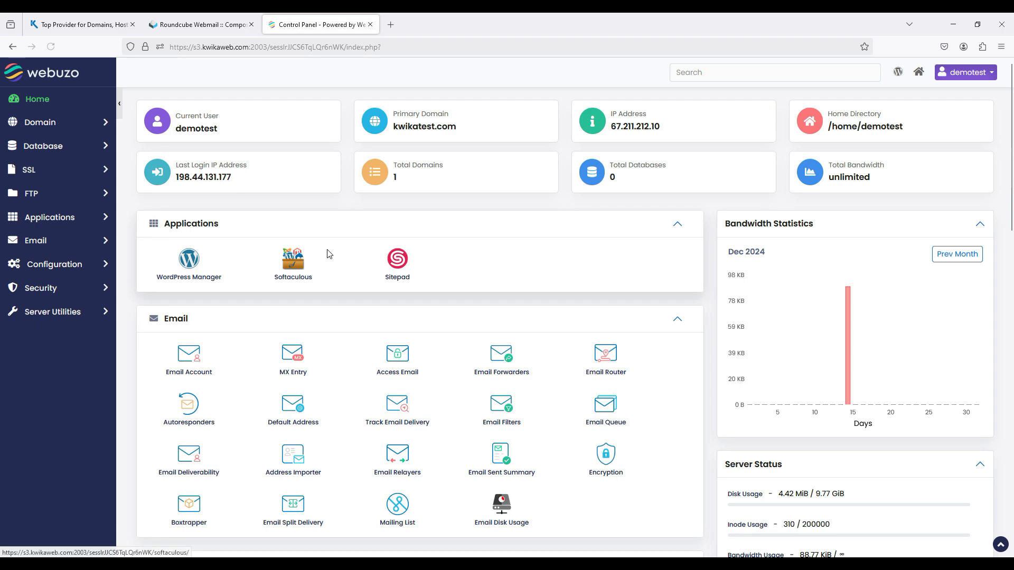
pyautogui.click(328, 255)
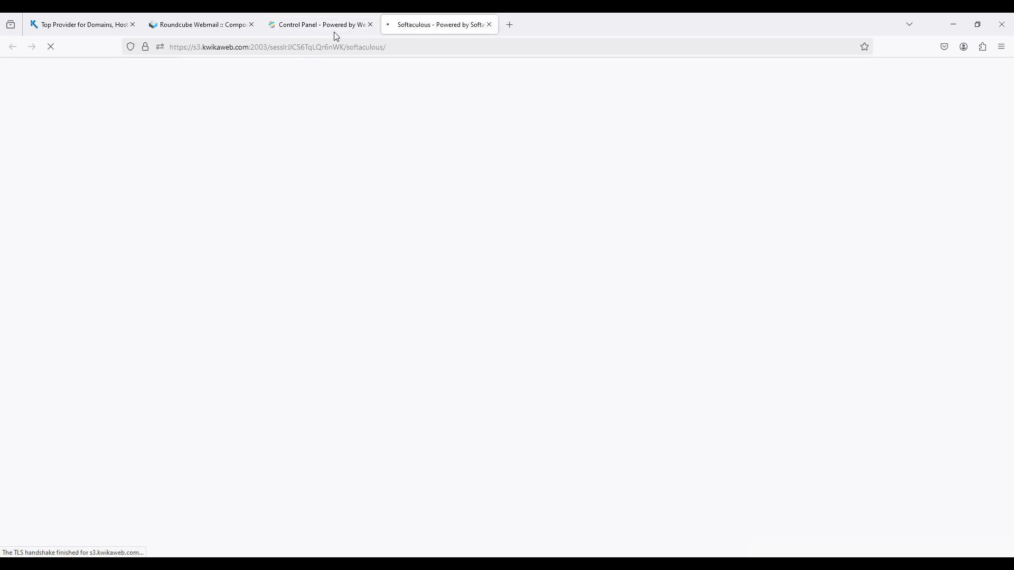
pyautogui.click(327, 20)
pyautogui.scroll(-4, 325, 298)
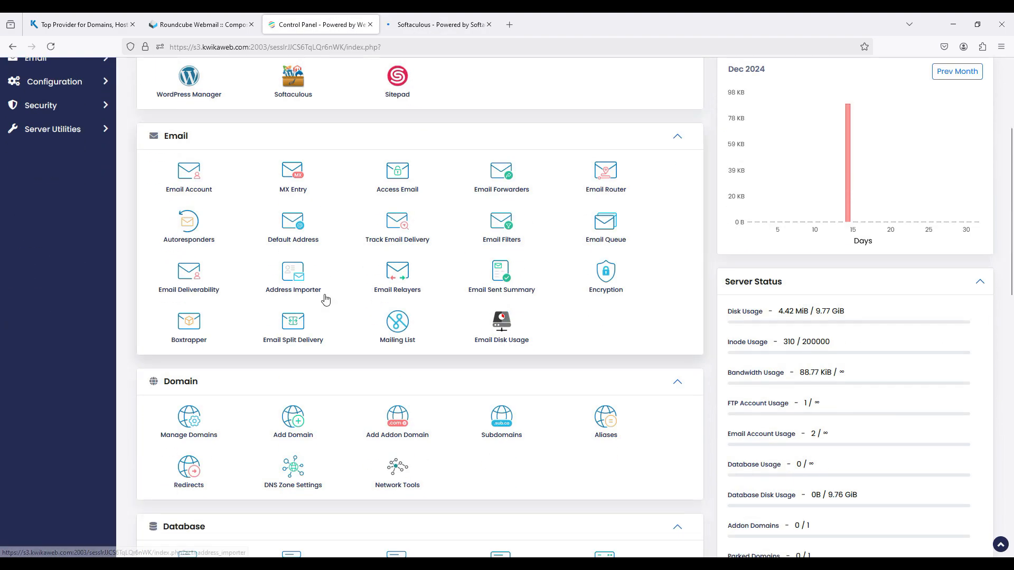
pyautogui.scroll(-2, 325, 297)
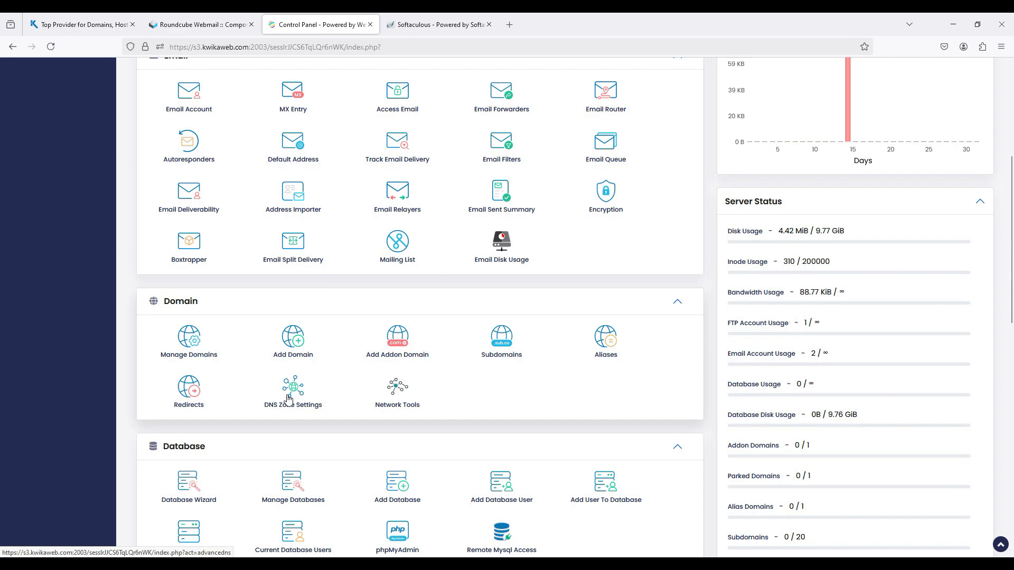
pyautogui.click(288, 398)
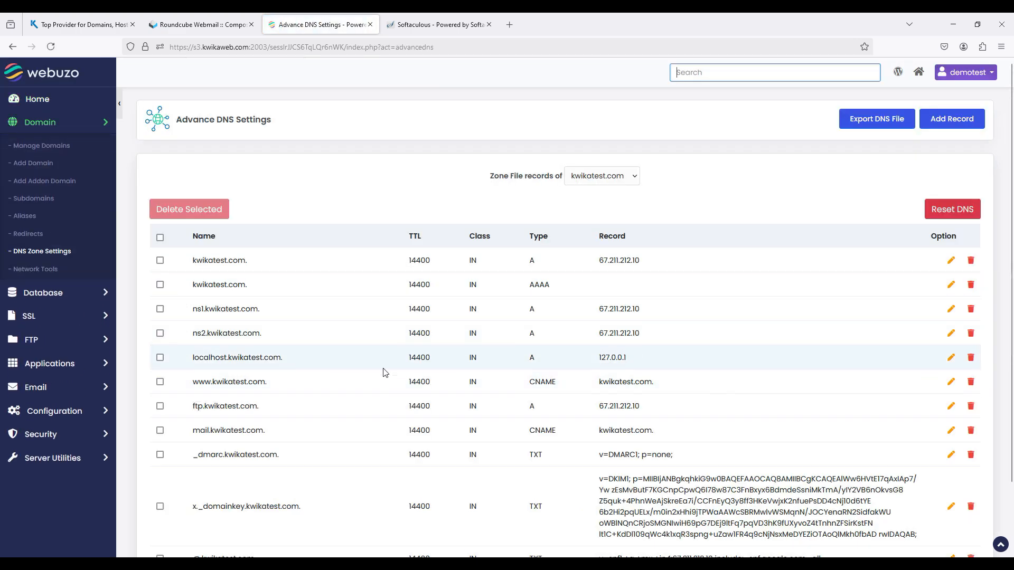